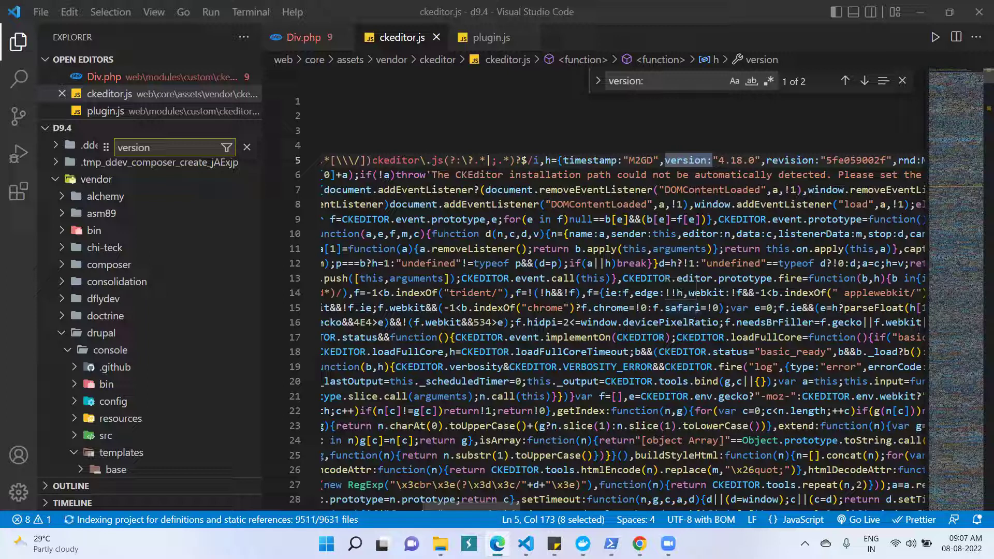
- Switch to Chrome and open the Basic page creation form from the Add content page in a new tab
click(639, 543)
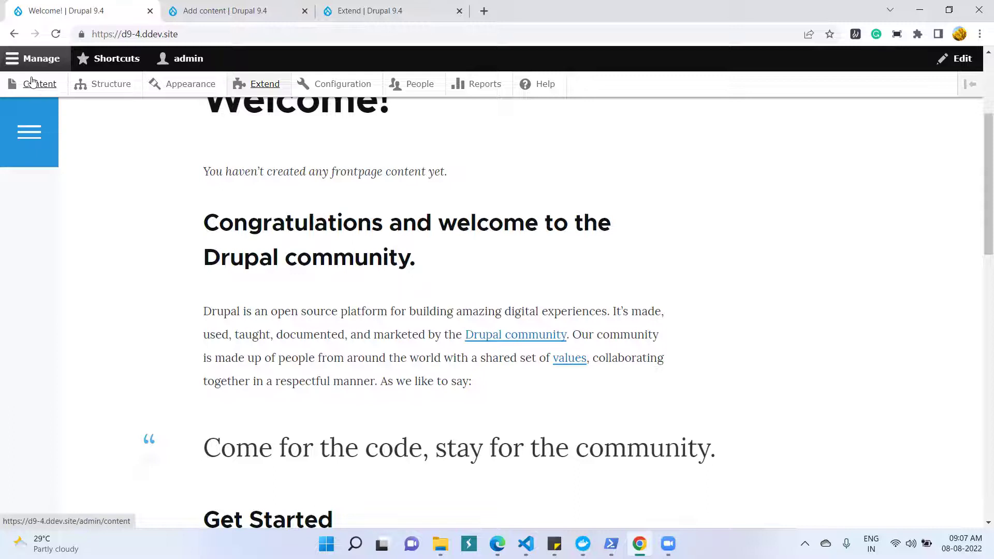
click(207, 10)
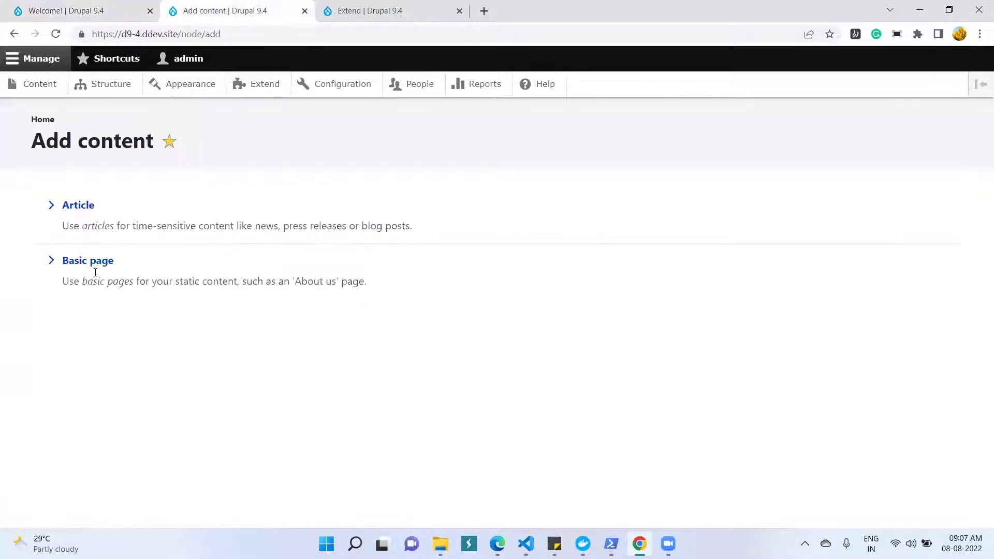
middle_click(81, 261)
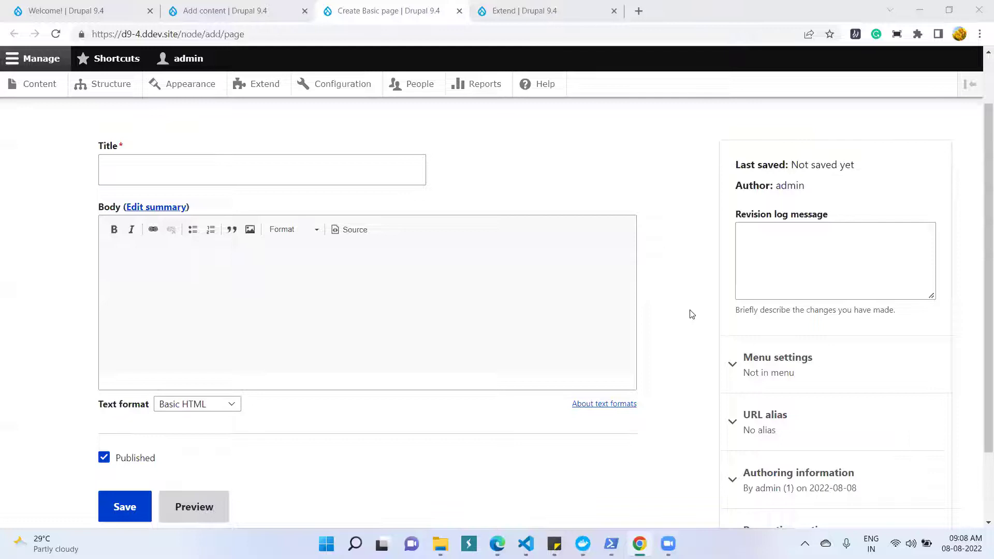
- Set the text format of the new Basic page's Body field to Full HTML
click(501, 330)
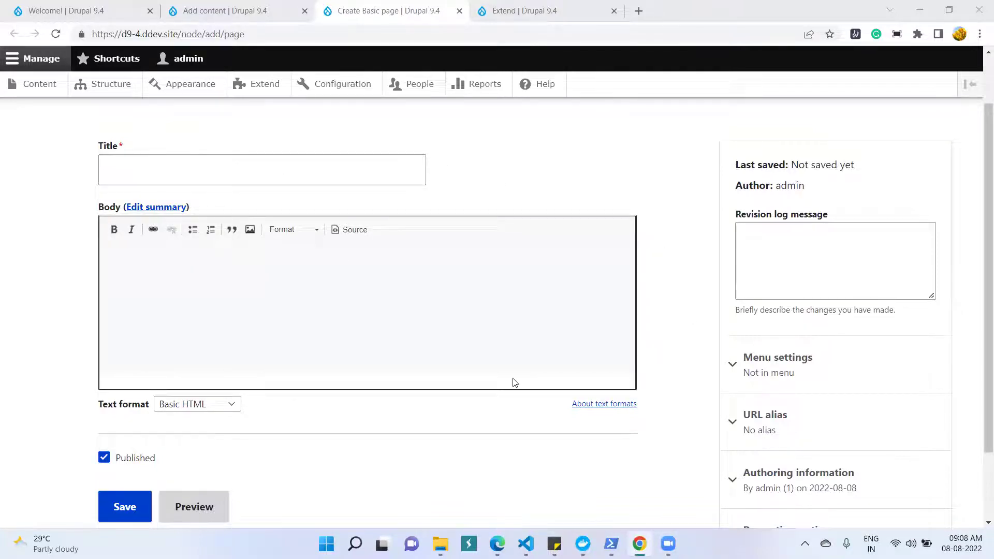
scroll(402, 324, down, 2)
scroll(402, 322, up, 3)
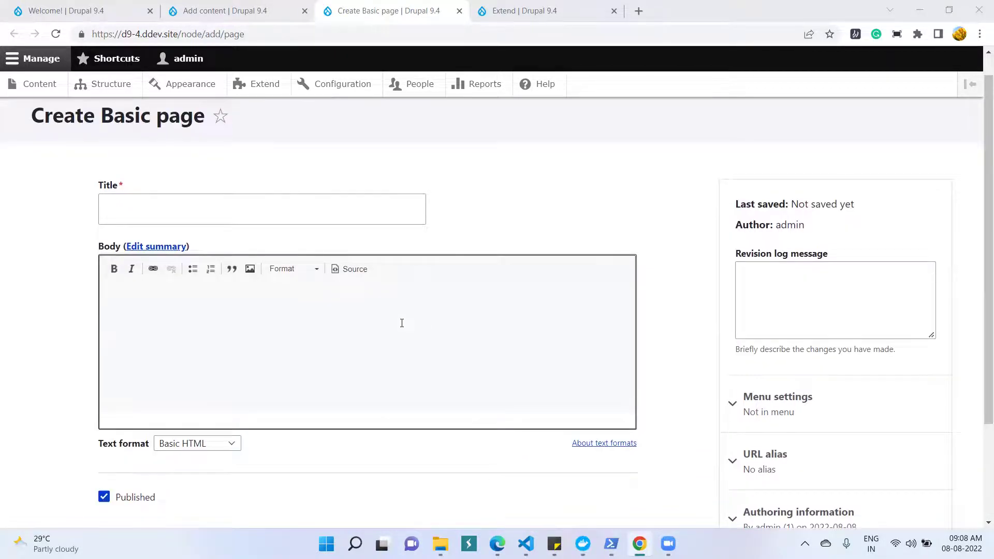
scroll(402, 323, down, 3)
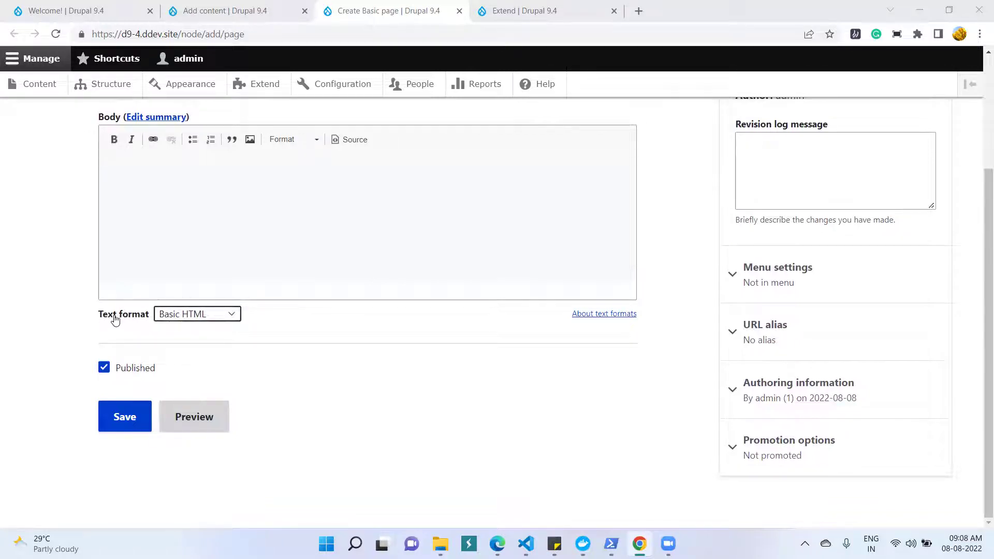
click(225, 316)
click(211, 353)
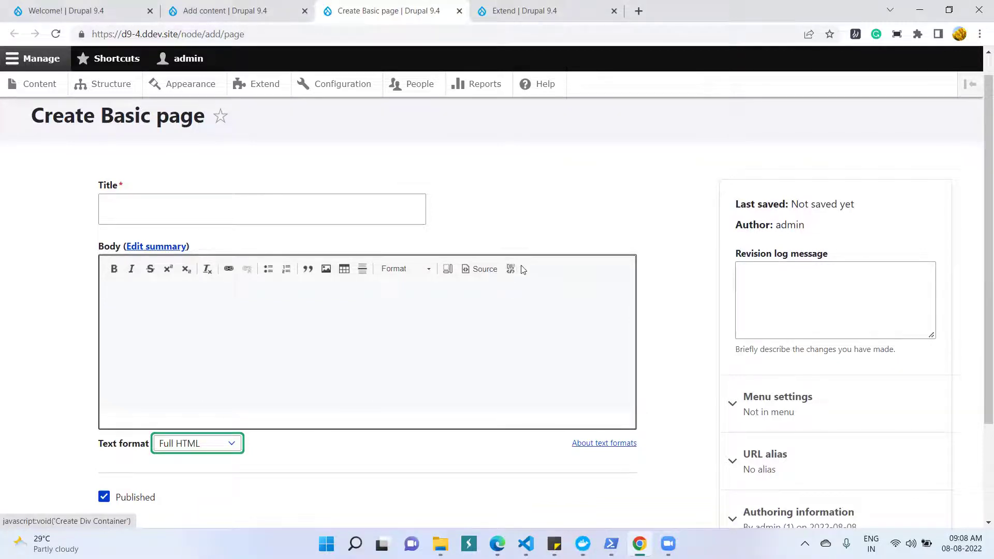
- Review the Create Div Container dialog's advanced settings, including the Language Direction choices, and close it without creating a container
click(510, 270)
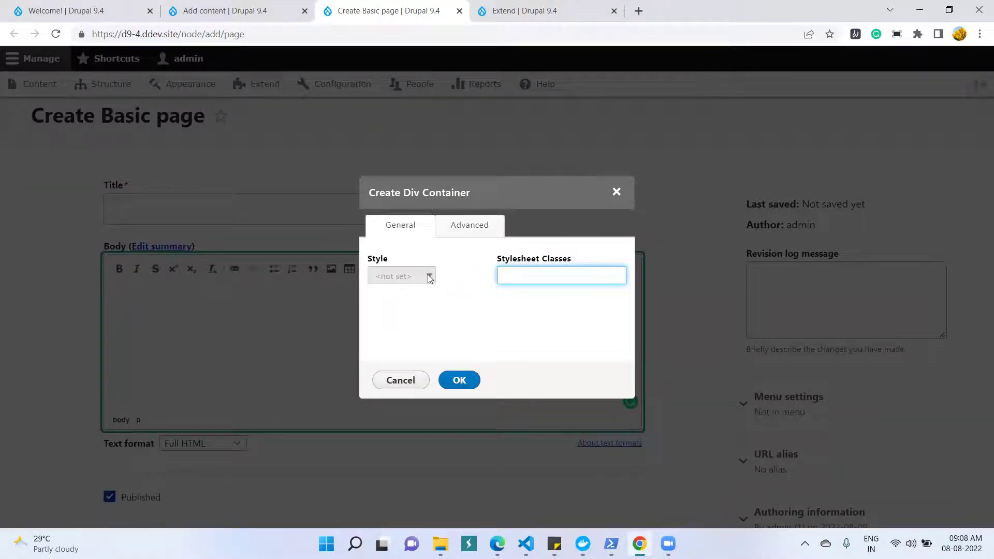
click(468, 236)
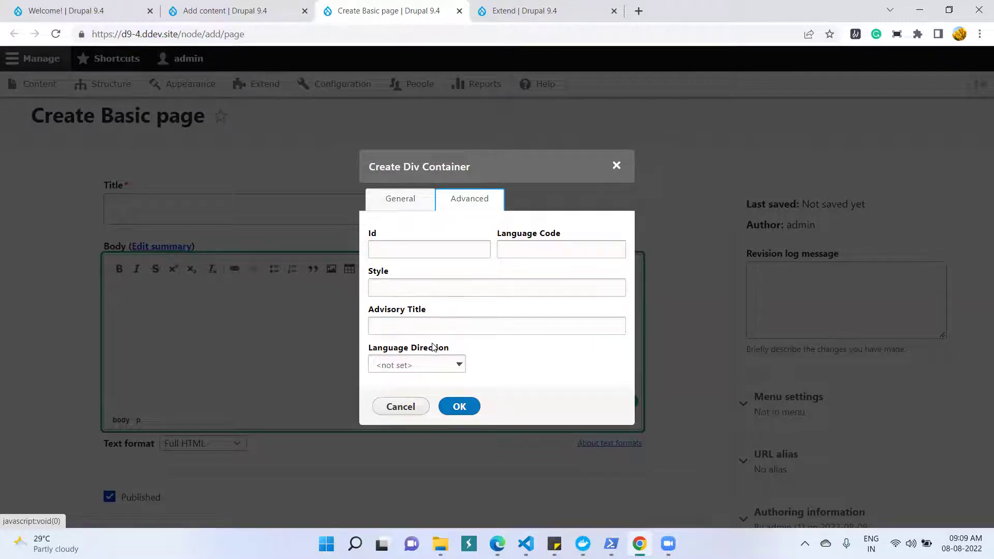
click(431, 366)
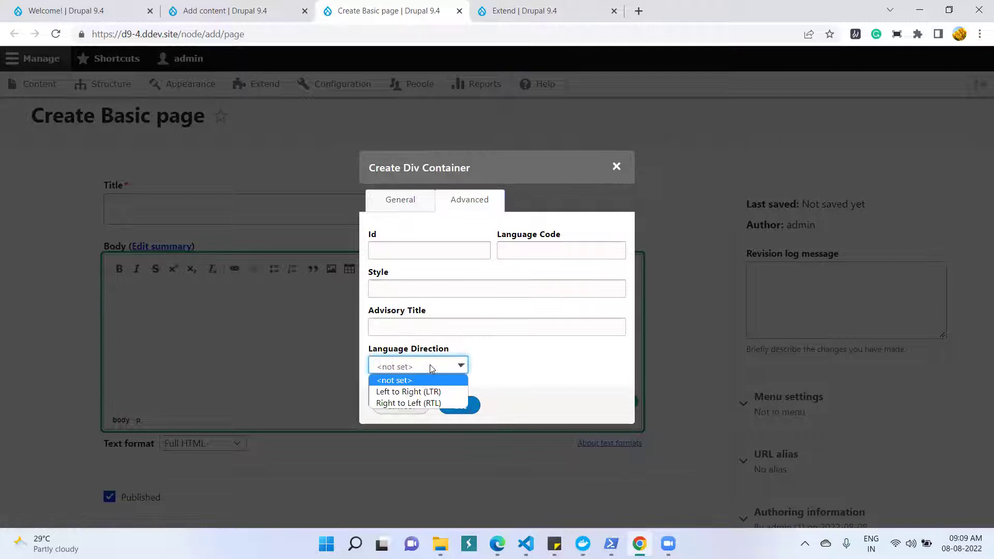
click(579, 368)
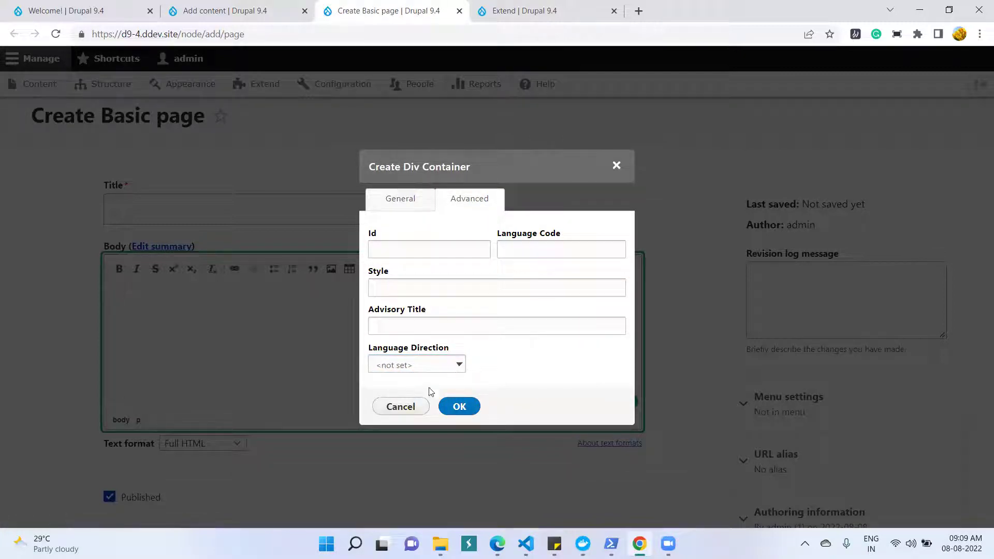
click(616, 166)
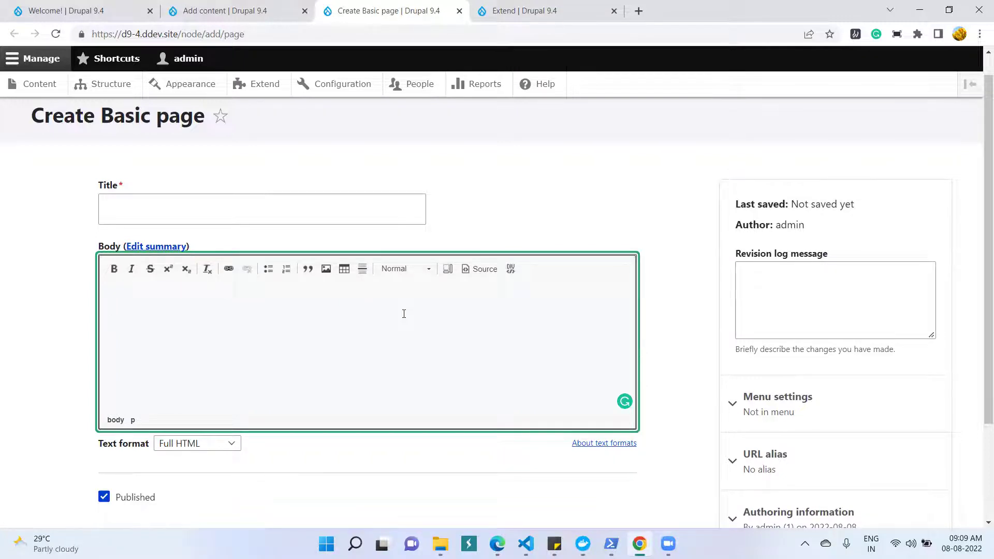
- Check the ddev start output in the PowerShell window and return to the Create Basic page form in Chrome
mouse_move(611, 544)
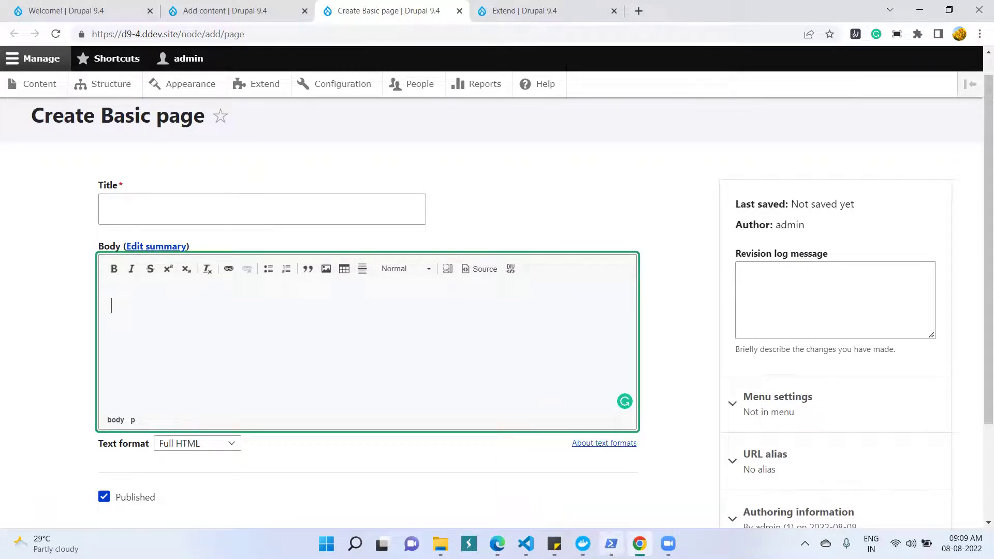
key(alt+Tab)
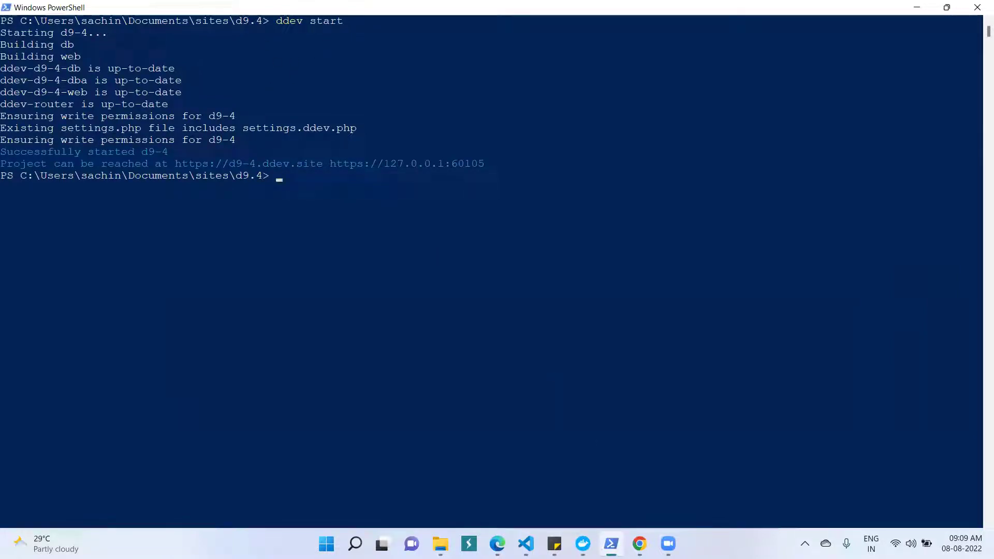
click(639, 544)
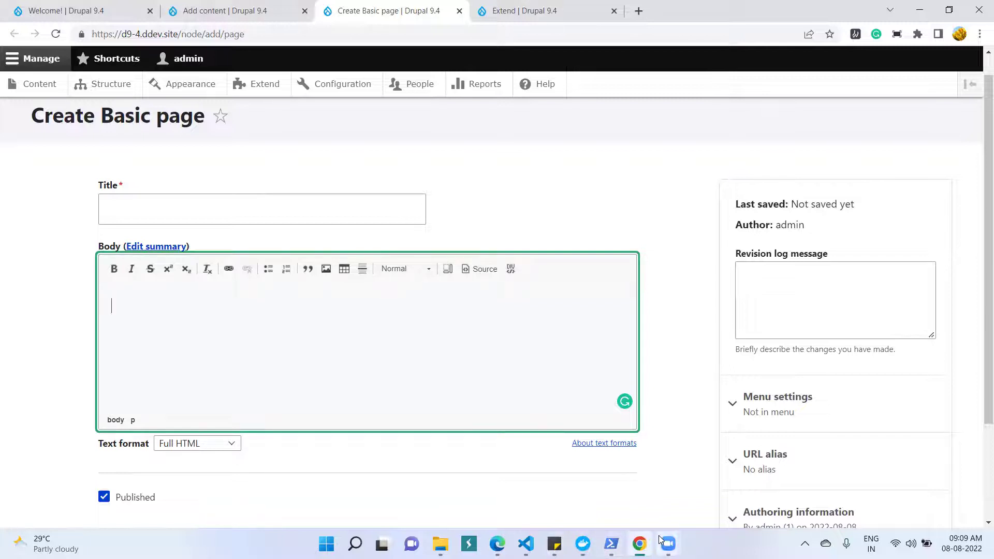
mouse_move(659, 540)
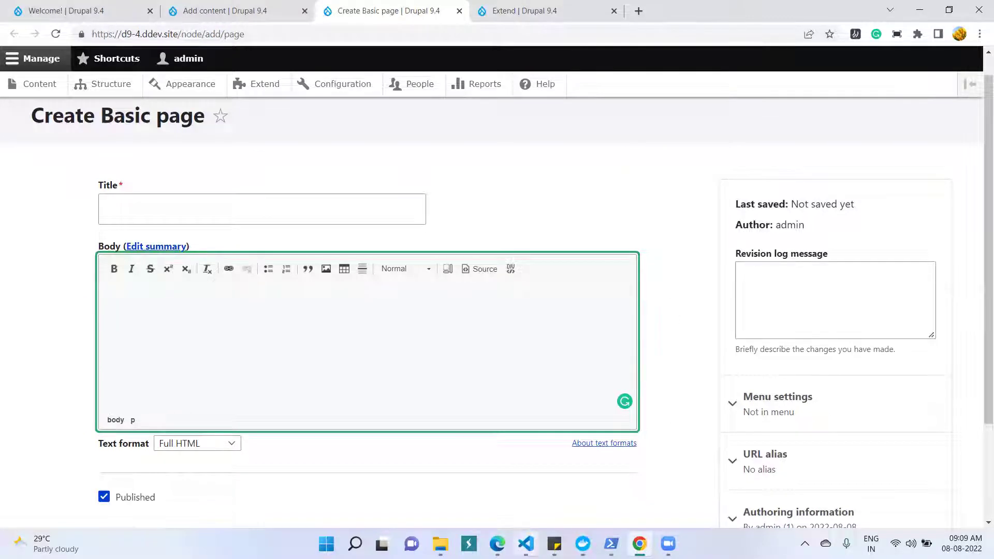
- In Visual Studio Code, clear the file tree filter and collapse the root vendor folder along with its drupal subfolder
click(526, 543)
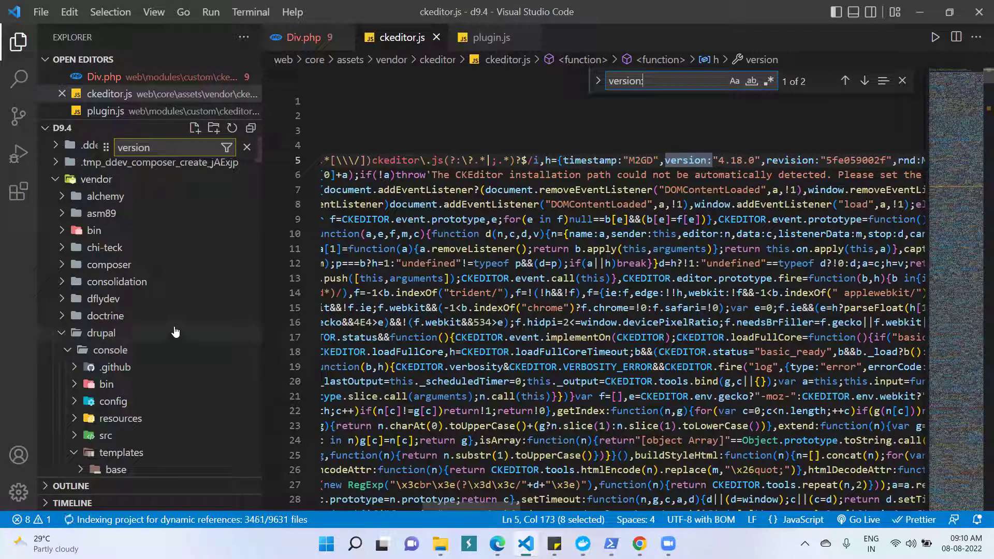
click(62, 334)
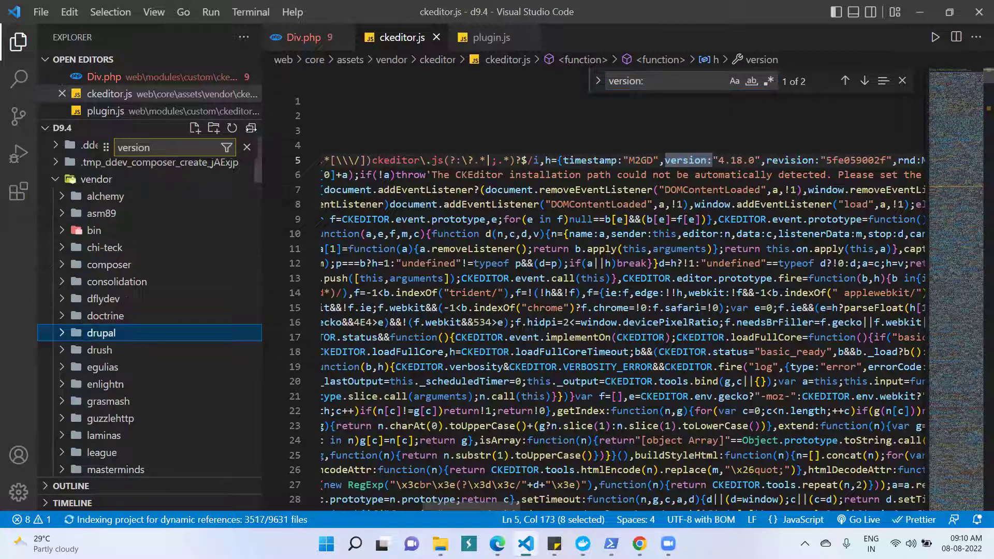
click(247, 149)
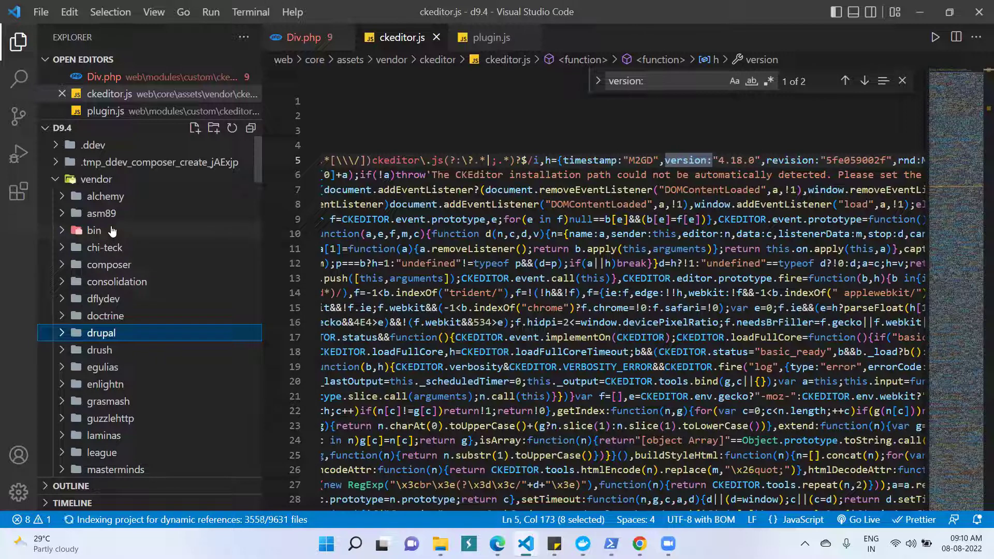
click(54, 182)
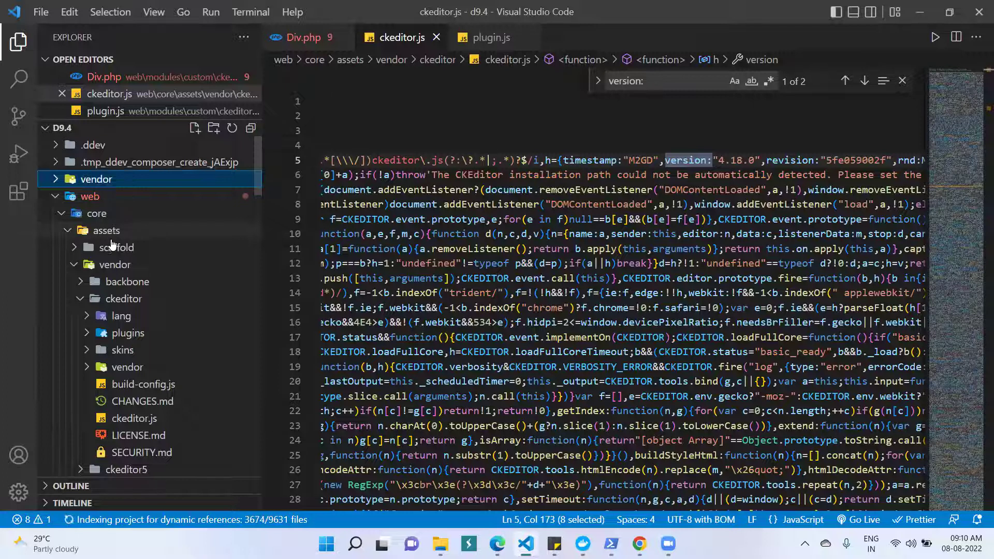
- Open ckeditor.js in web/core/assets/vendor/ckeditor and examine the CKEditor version value on line 5
click(74, 265)
click(75, 266)
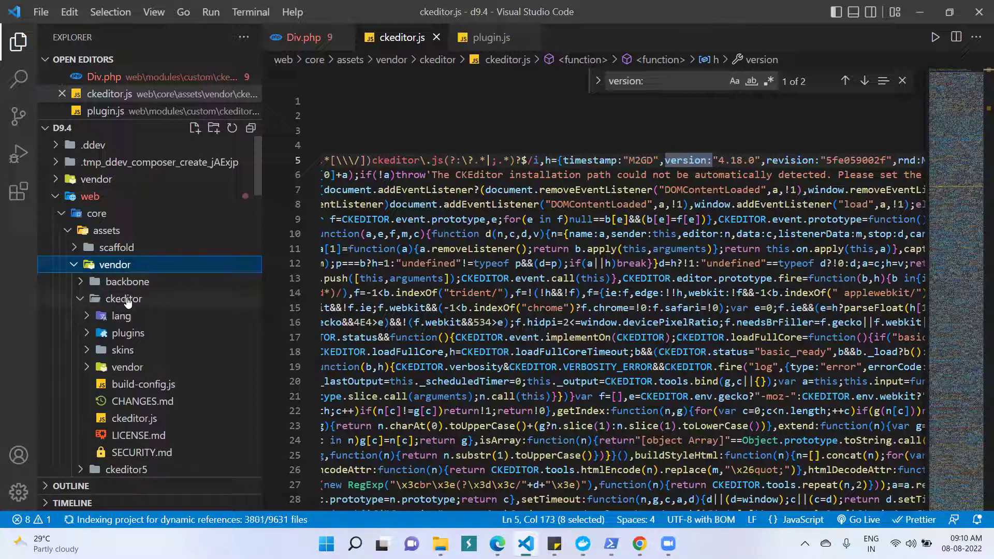
click(128, 421)
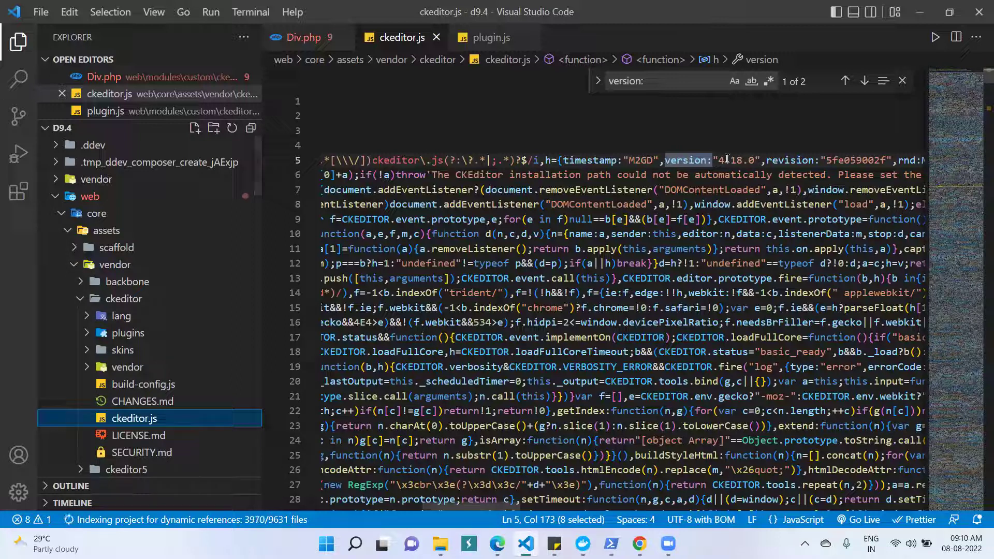
click(665, 160)
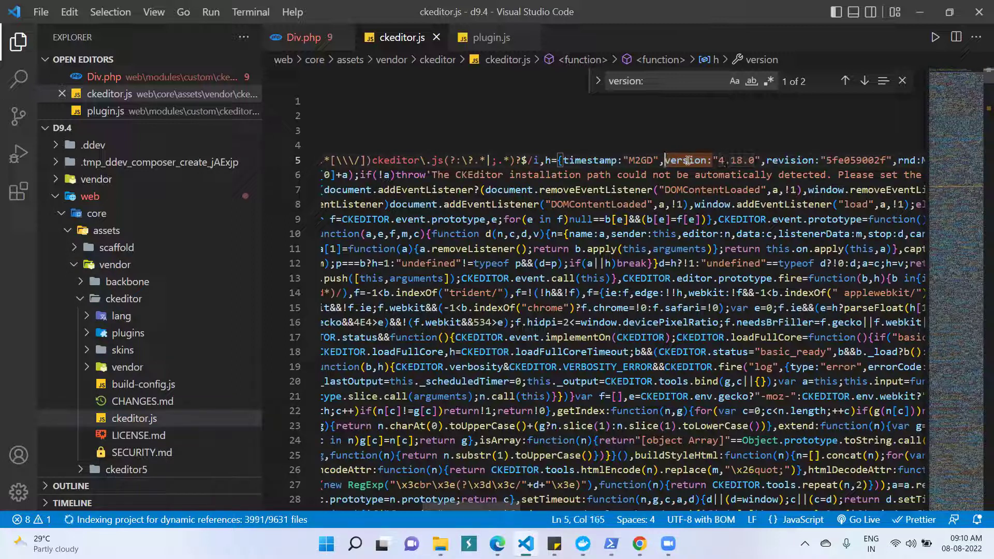
drag(665, 160, 712, 160)
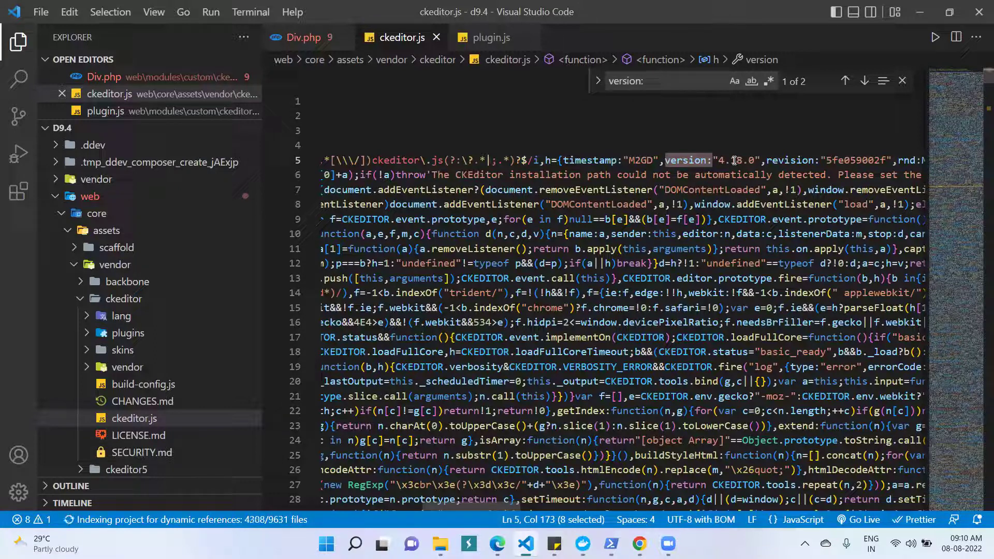
drag(718, 160, 755, 160)
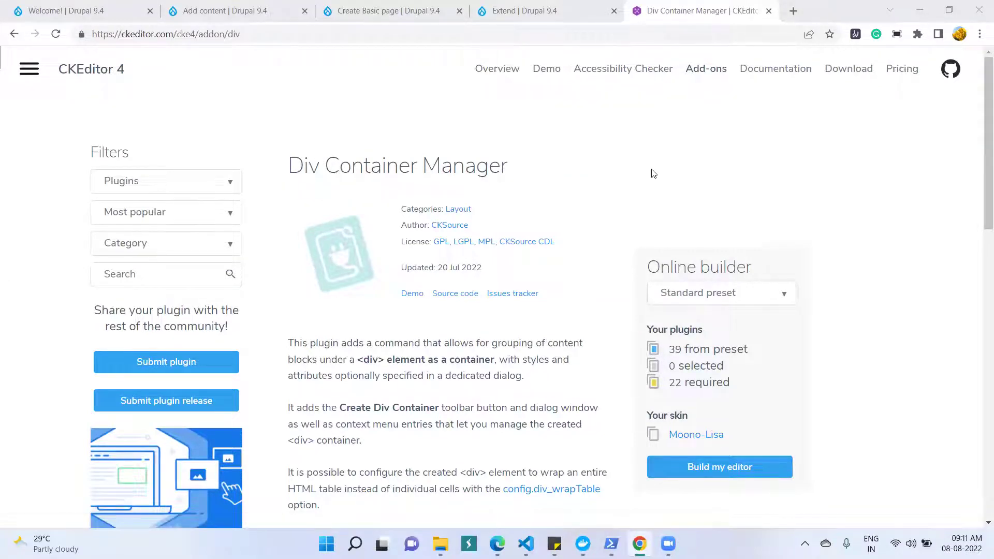
- Examine the Releases table on the Div Container Manager add-on page for plugin versions matching each CKEditor version
scroll(345, 248, down, 4)
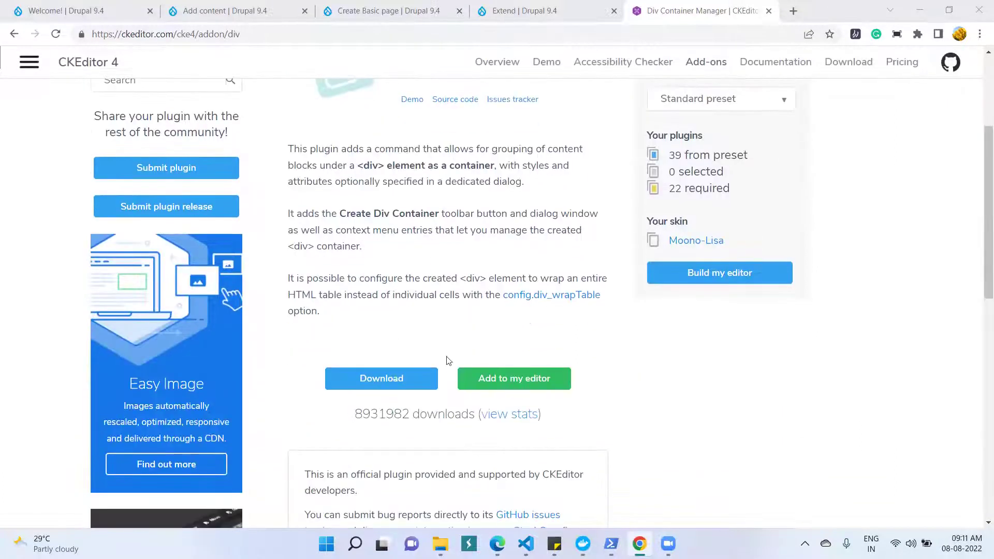
scroll(449, 354, down, 5)
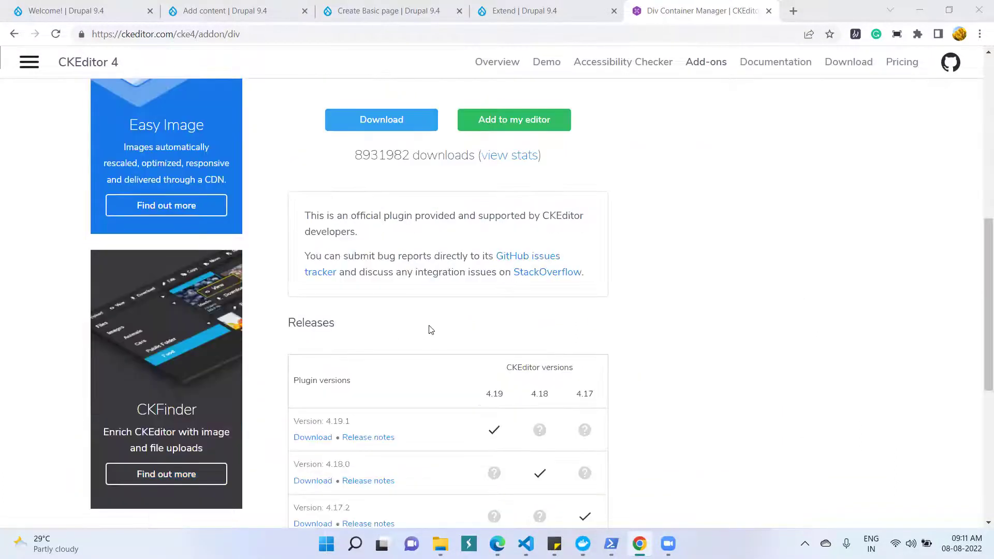
scroll(423, 356, down, 3)
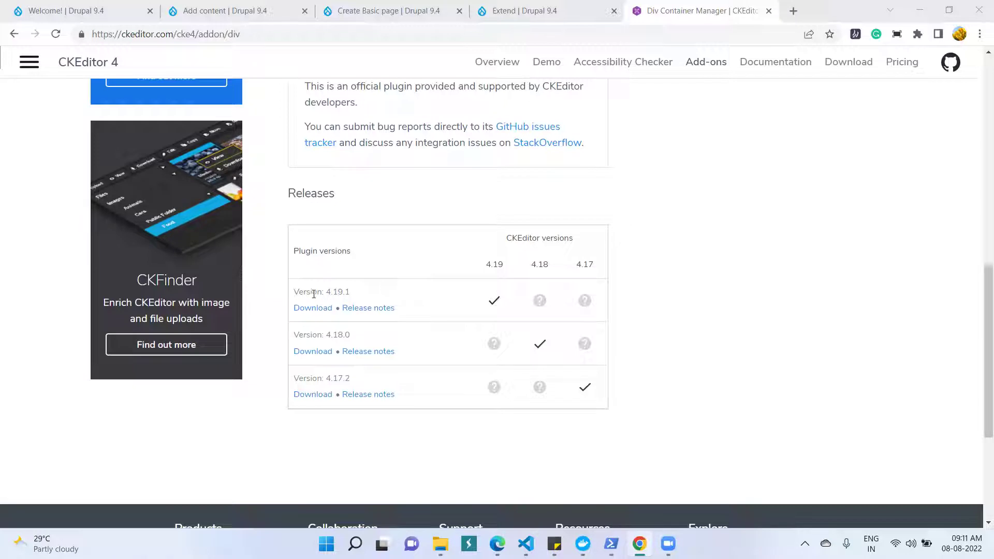
scroll(780, 341, up, 2)
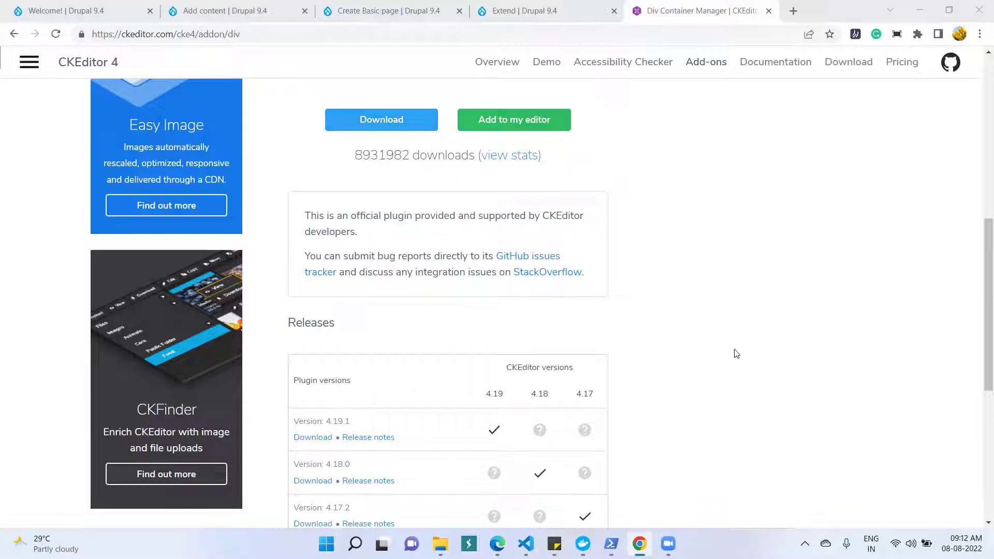
- In File Explorer, look into the extracted div_4.19.1 plugin folder and return to Downloads
click(440, 543)
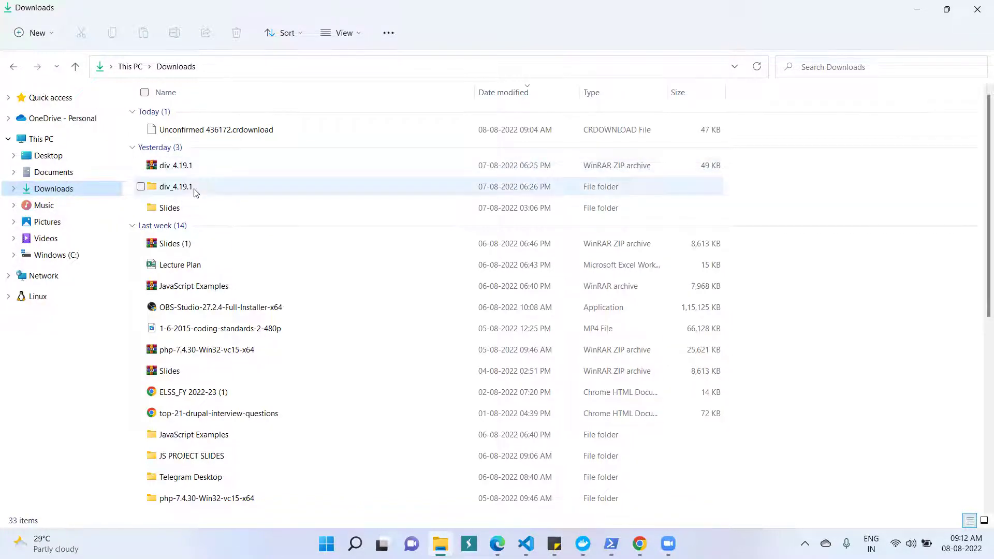
click(195, 188)
double_click(247, 185)
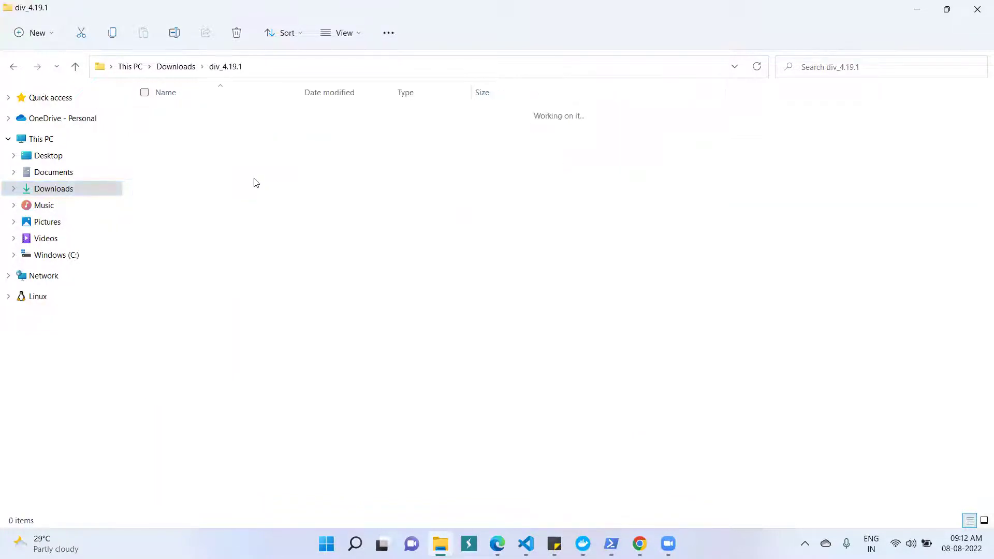
click(181, 66)
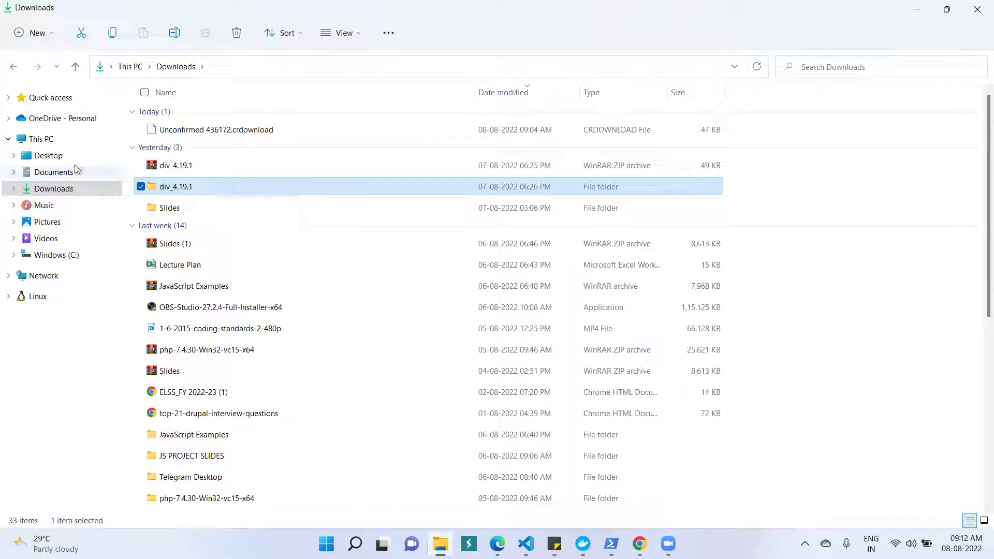
- In File Explorer, go to Documents\sites\d9.4\web\libraries and locate the div plugin folder there
click(53, 174)
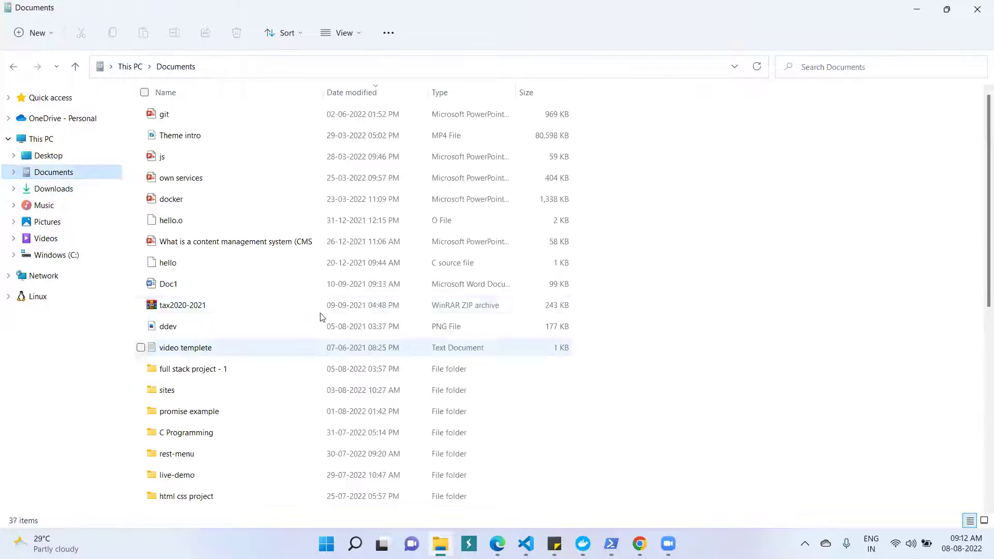
double_click(259, 385)
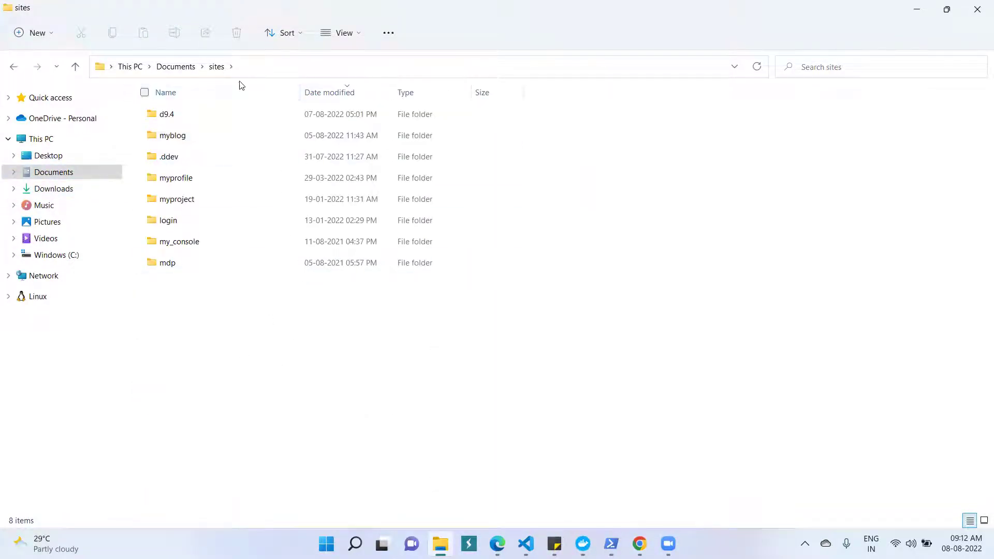
double_click(237, 113)
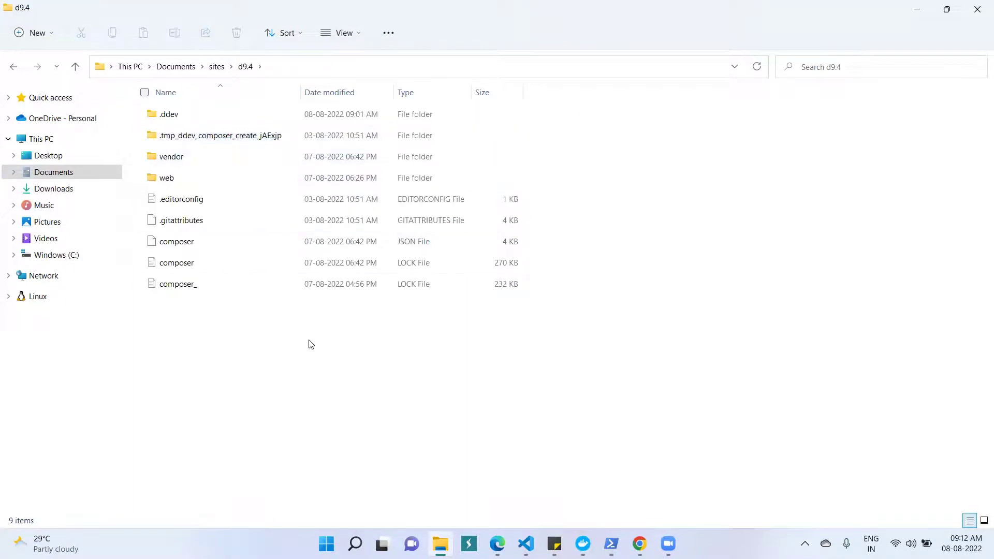
double_click(217, 178)
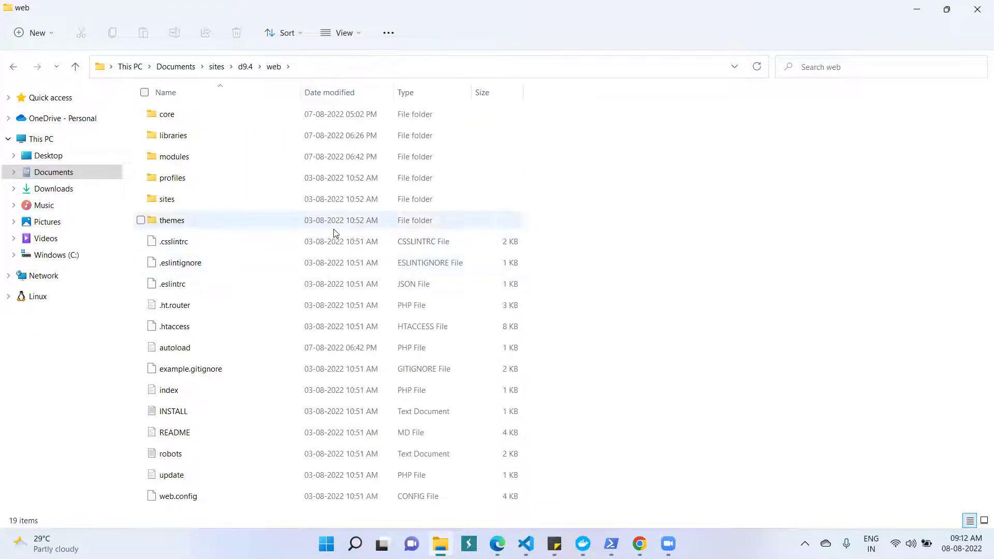
mouse_move(205, 144)
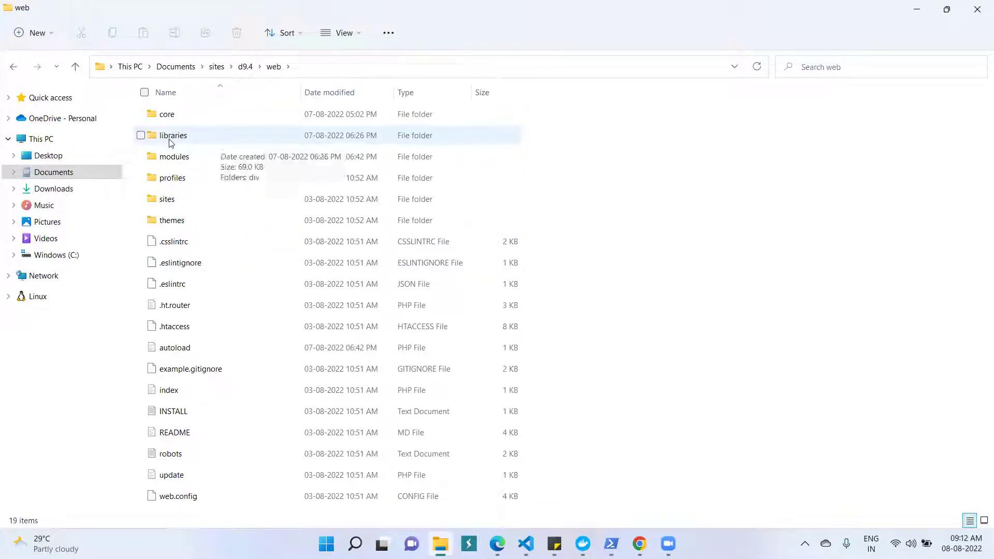
double_click(209, 144)
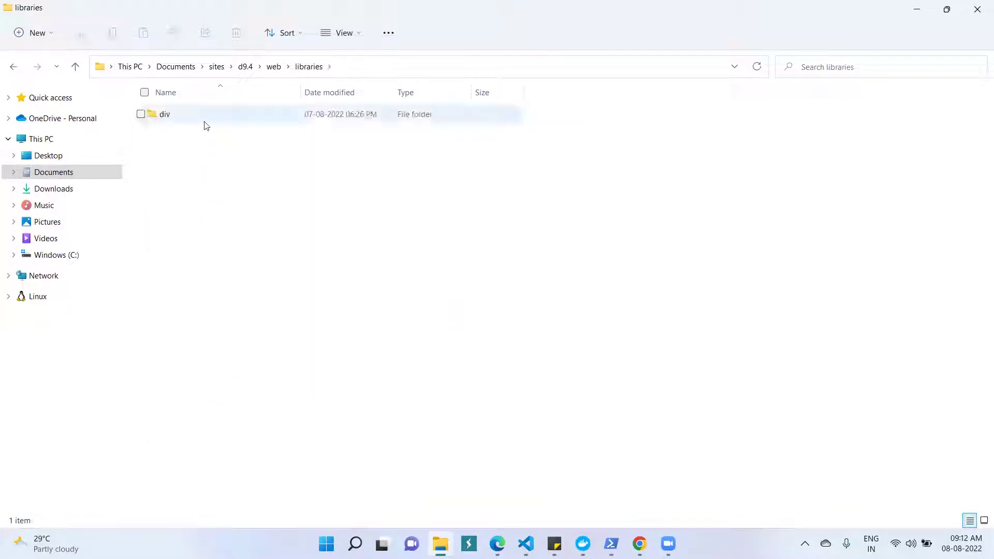
double_click(217, 123)
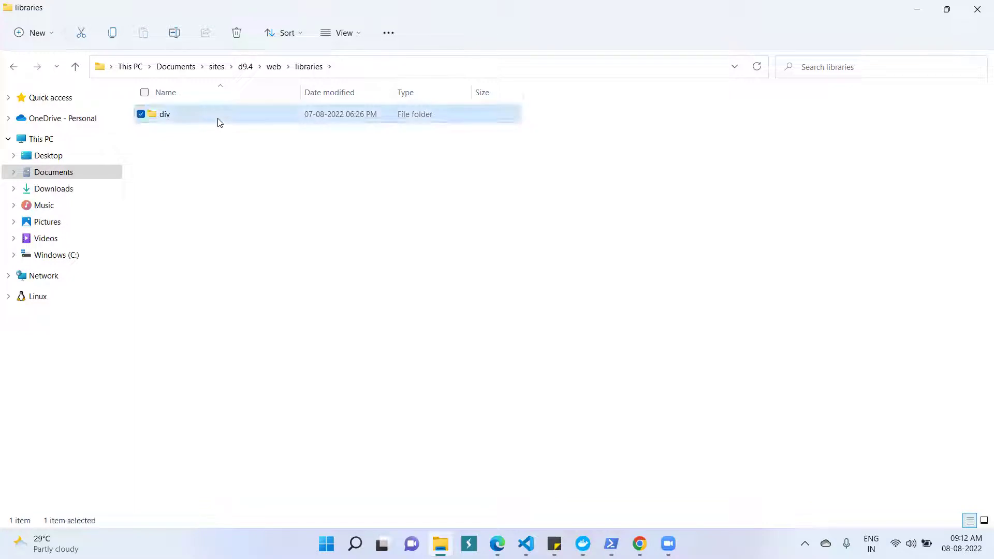
click(321, 68)
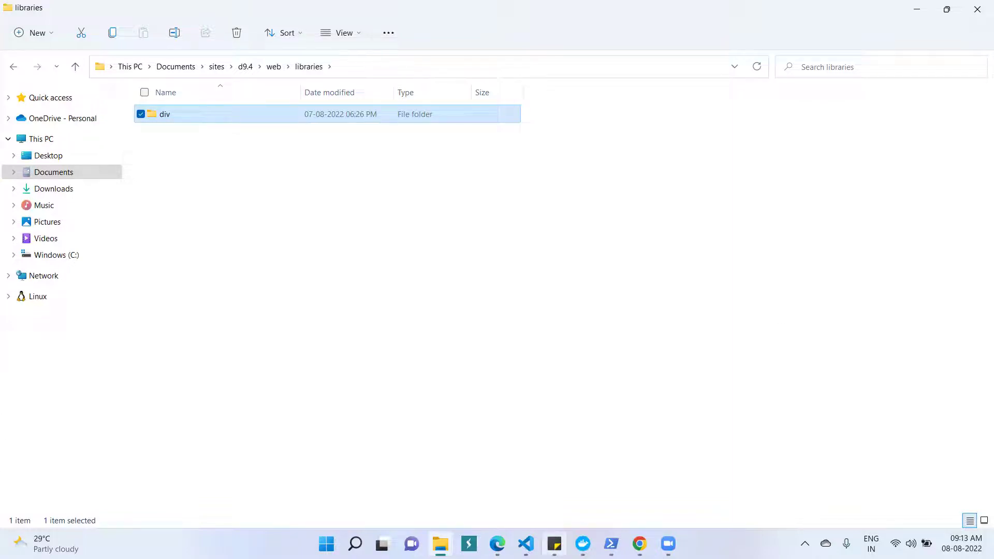
- In Visual Studio Code, collapse the core folder under web and expand modules down to custom\ckeditor_div
click(526, 543)
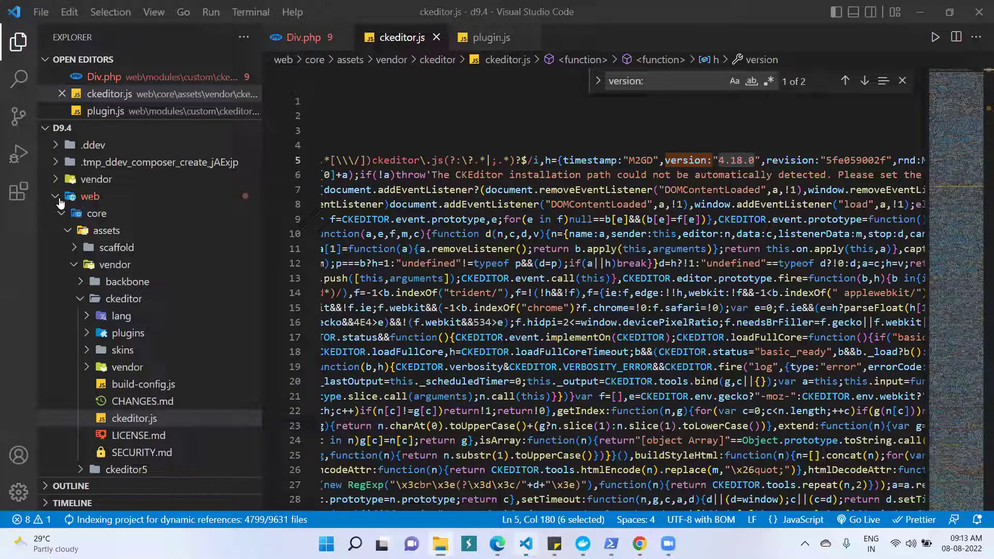
click(60, 201)
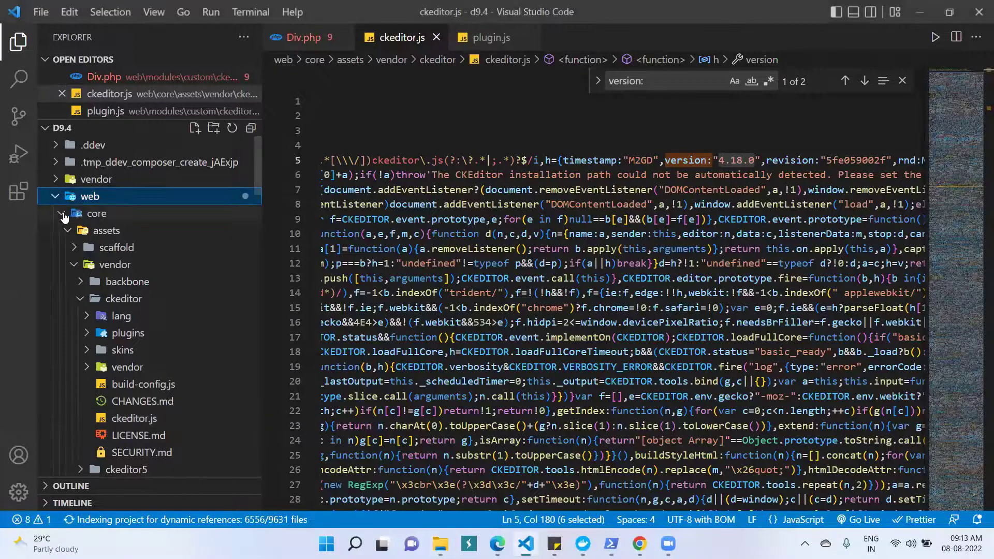
click(63, 213)
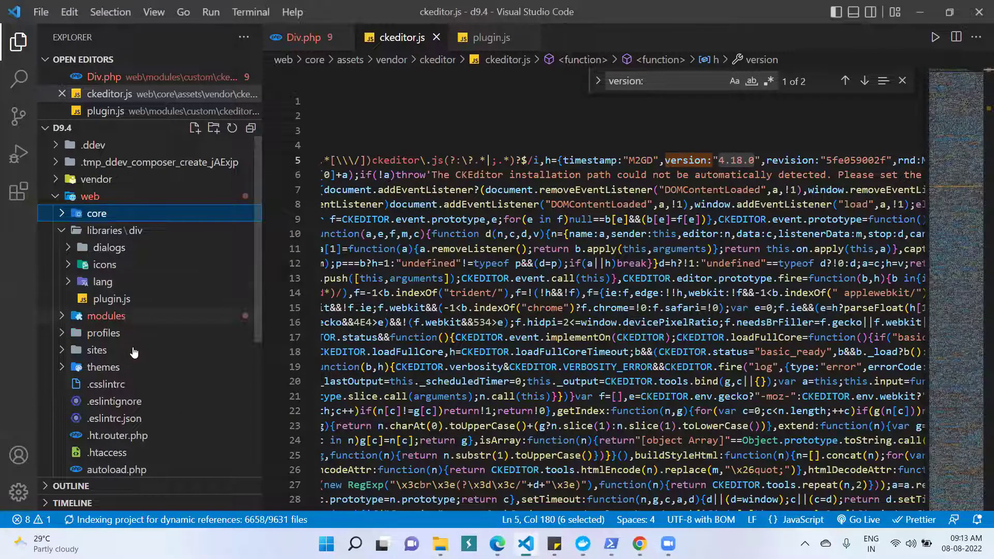
click(74, 319)
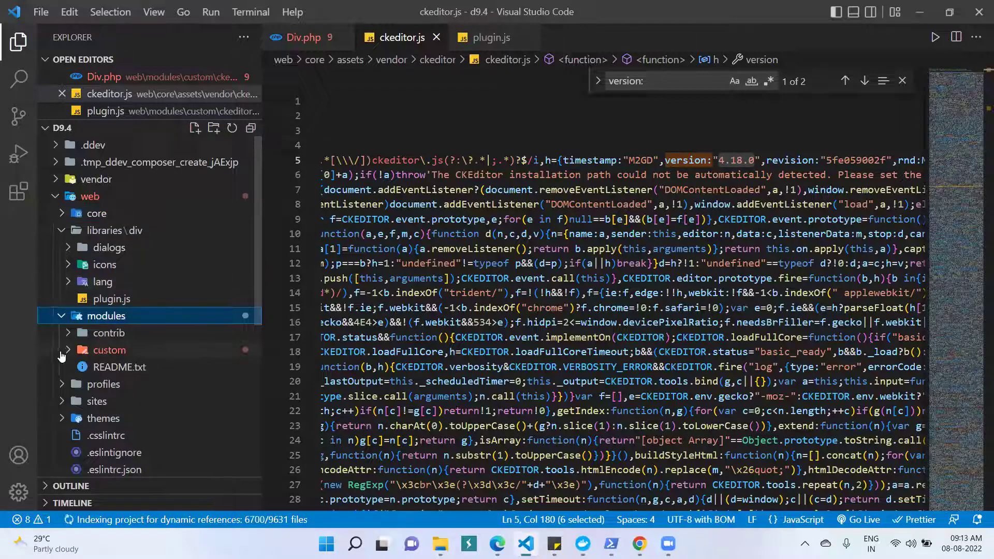
click(164, 350)
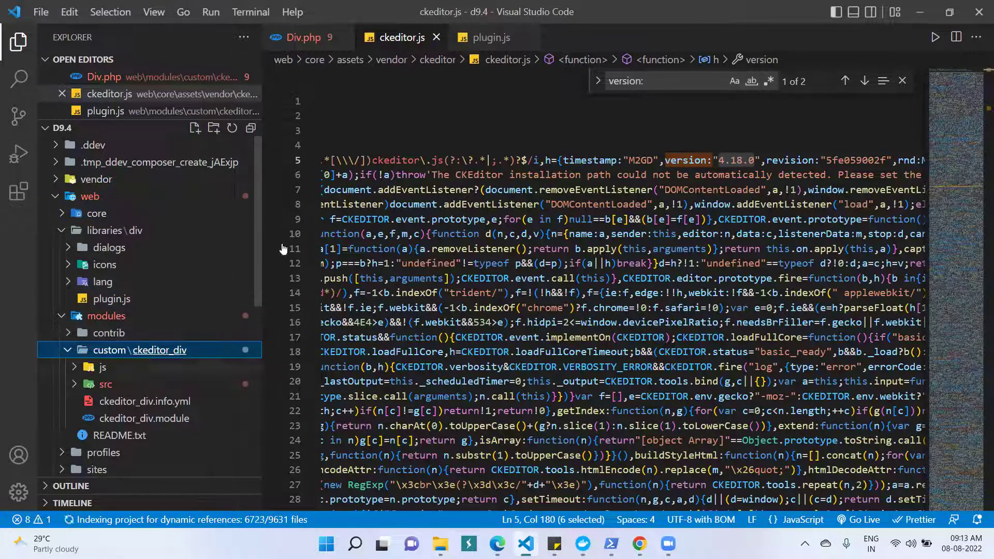
- Close the ckeditor.js, Div.php and plugin.js editors and collapse the js and src folders of the ckeditor_div module
key(ctrl+w)
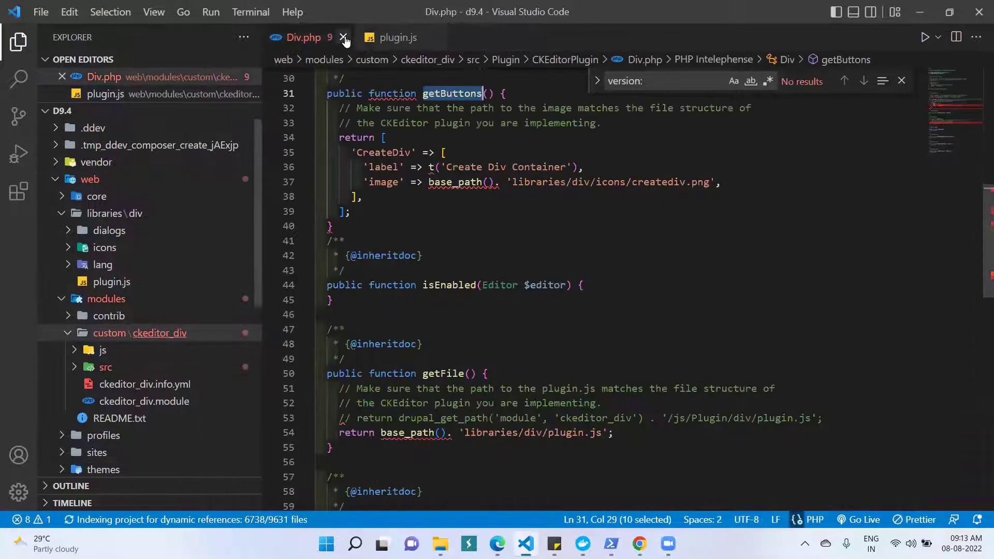
click(349, 37)
click(344, 38)
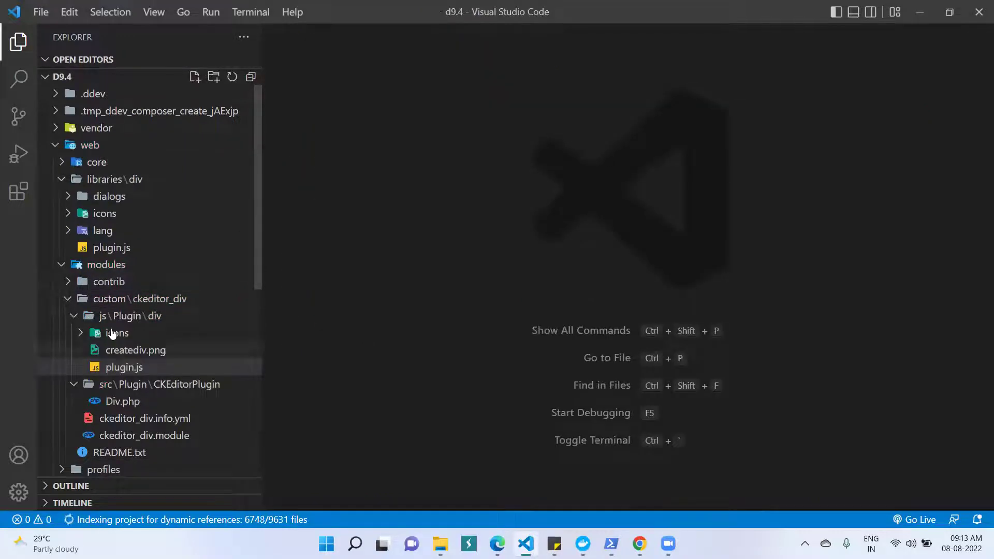
click(75, 316)
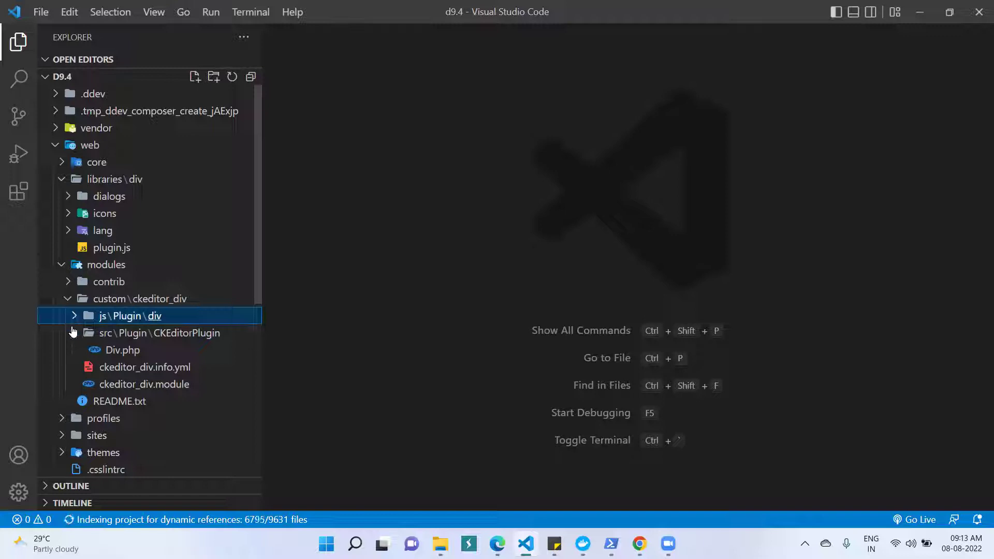
click(72, 333)
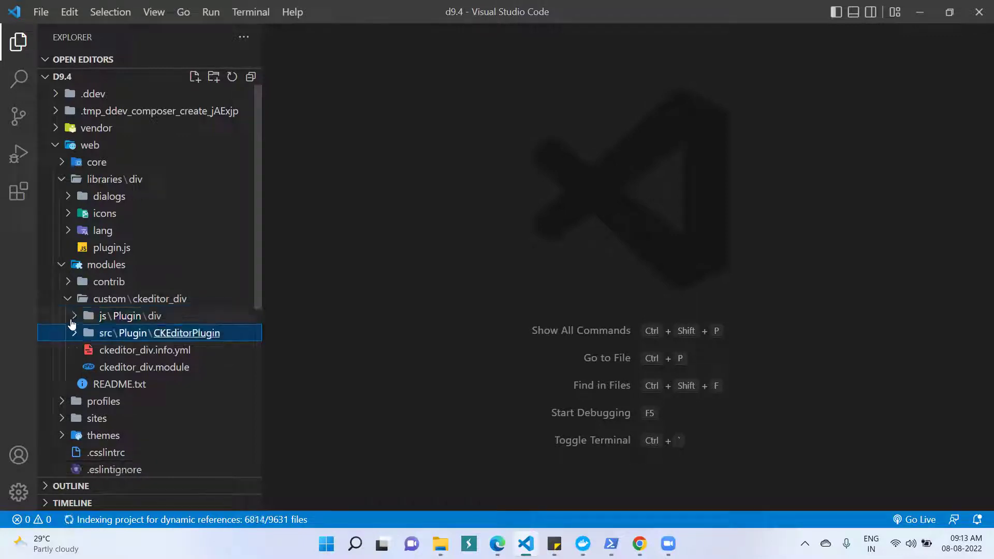
- Open ckeditor_div.info.yml and examine its core_version_requirement and dependencies entries
click(159, 351)
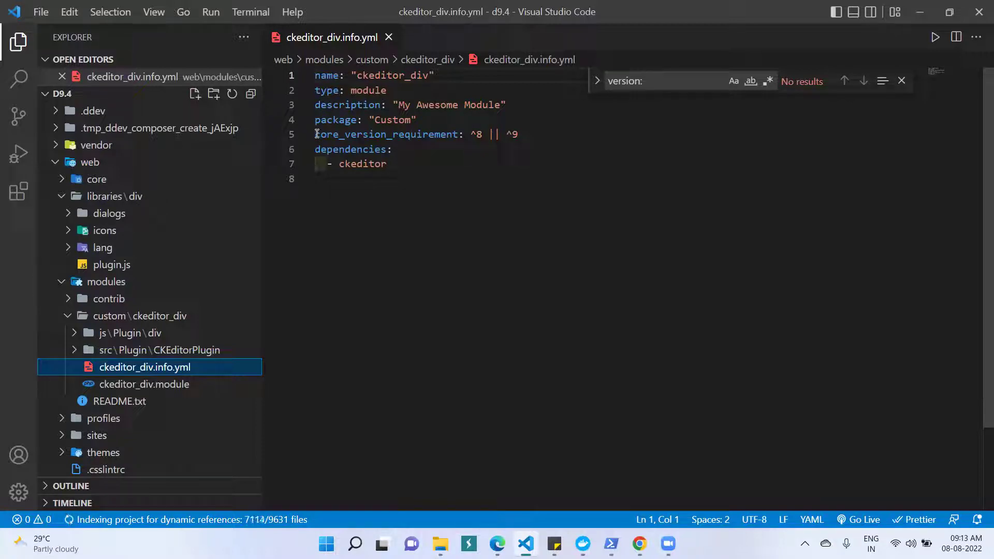
drag(317, 134, 705, 133)
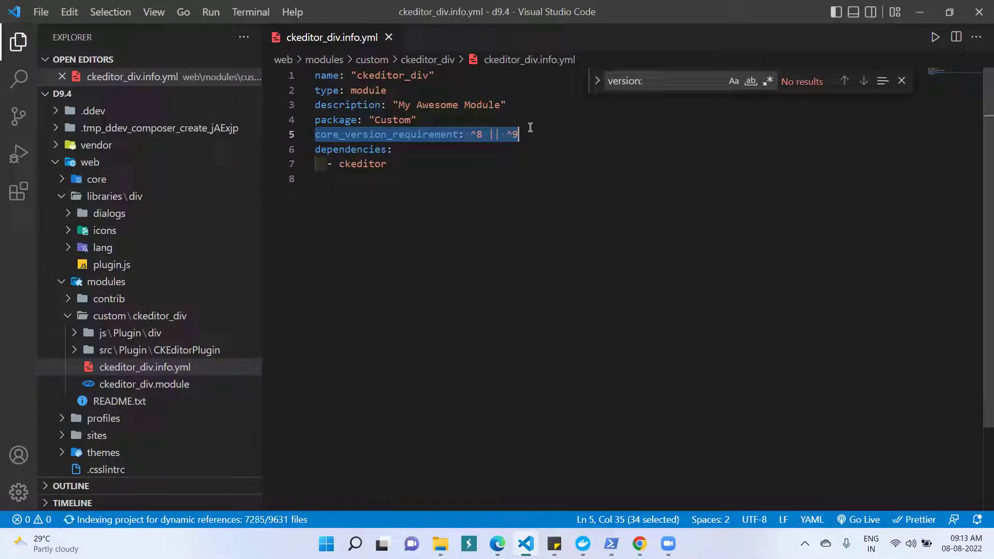
double_click(342, 145)
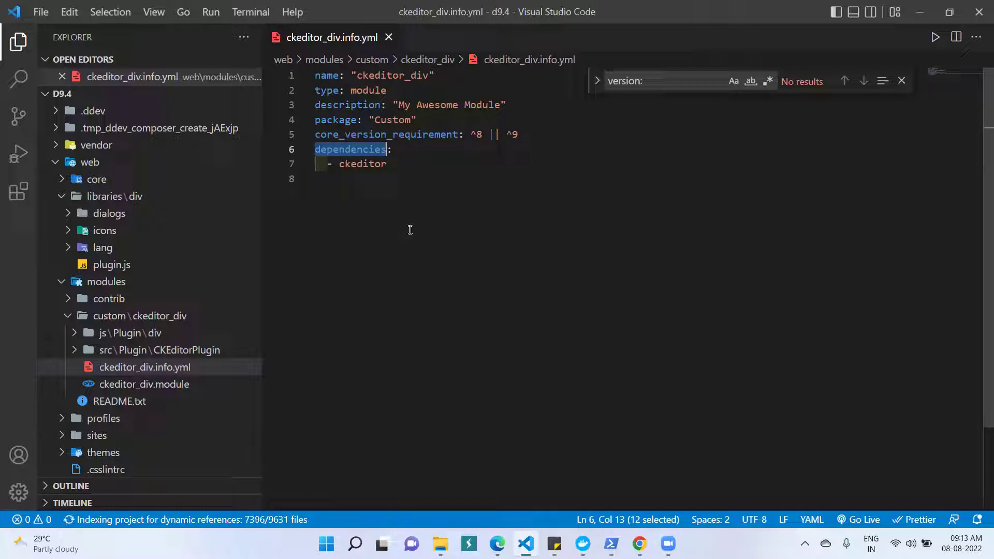
- Open ckeditor_div.module and examine its hook_help implementation, comparing it with the module's info file
double_click(166, 384)
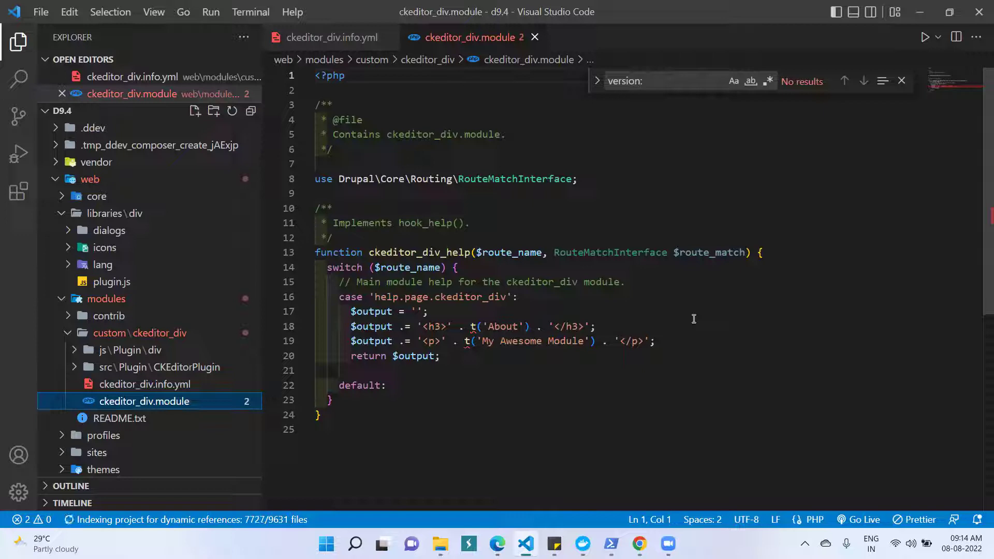
click(162, 384)
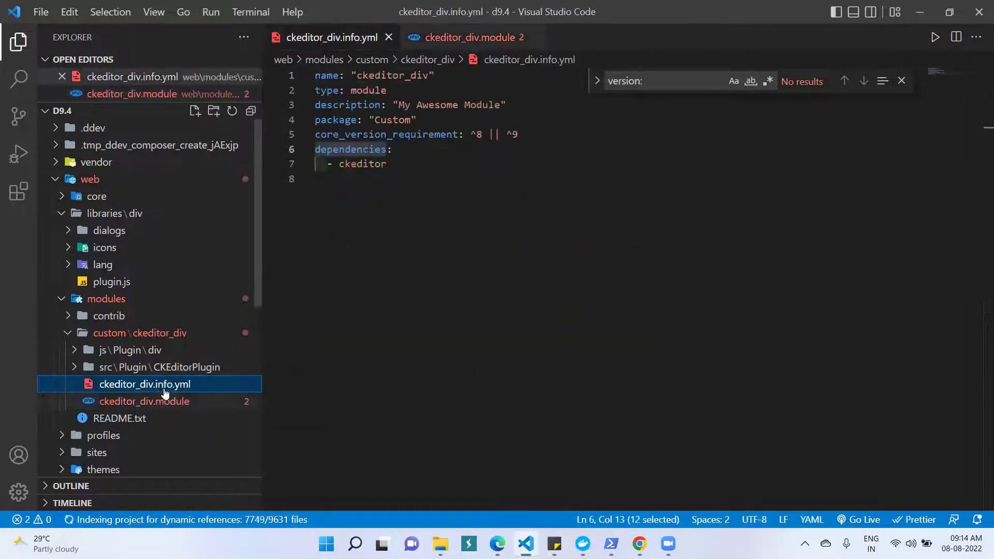
click(159, 407)
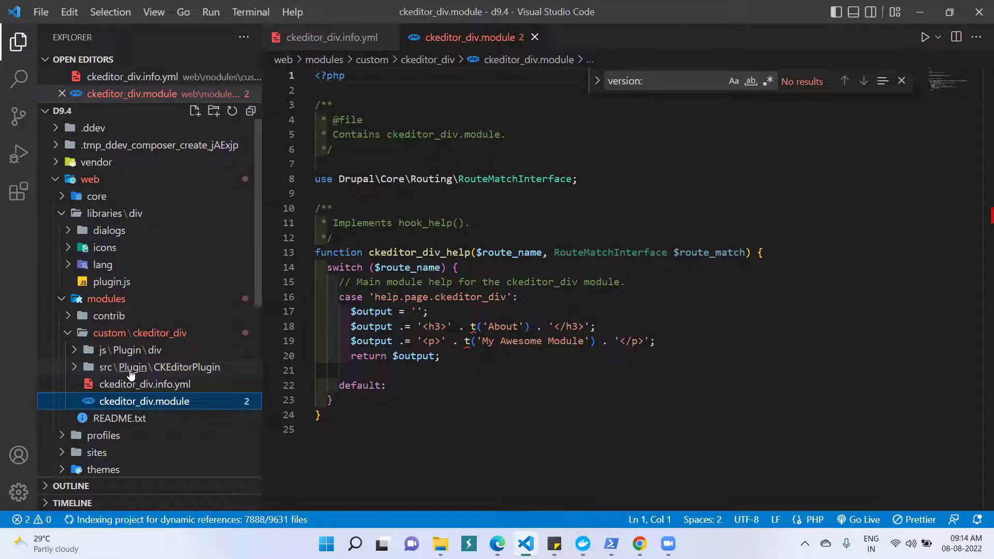
- Open Div.php from the module's src\Plugin\CKEditorPlugin folder and examine its namespace and use statements
click(132, 368)
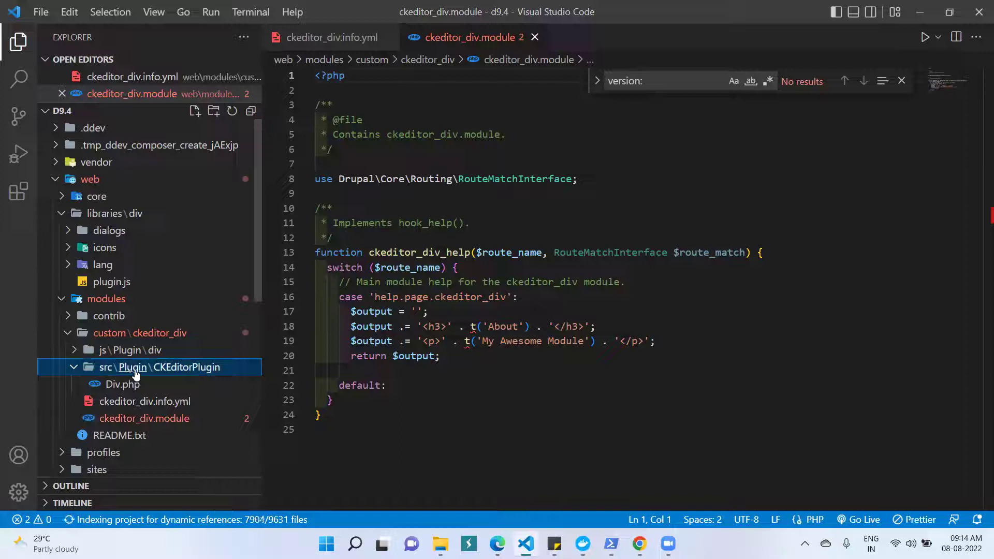
click(181, 367)
click(181, 368)
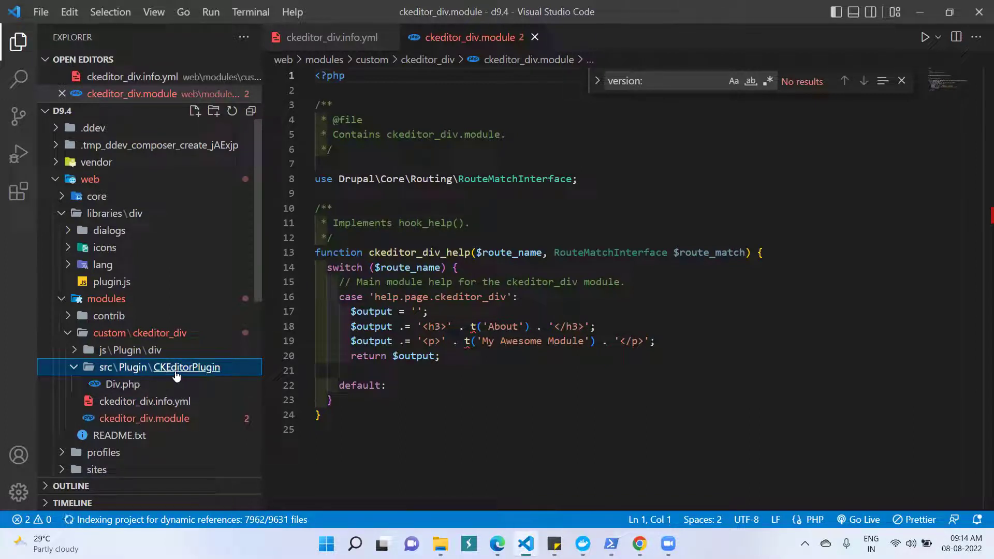
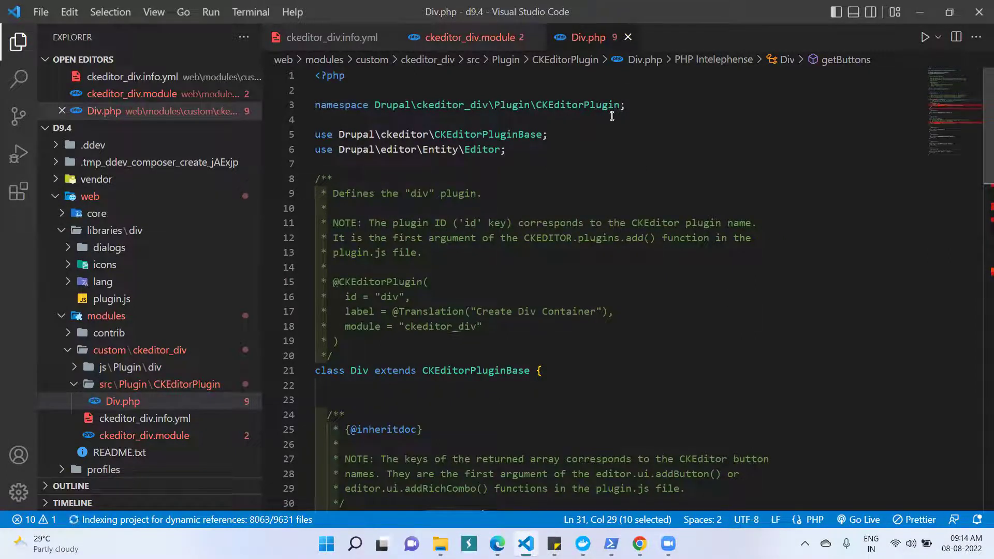
click(686, 105)
key(shift+Up)
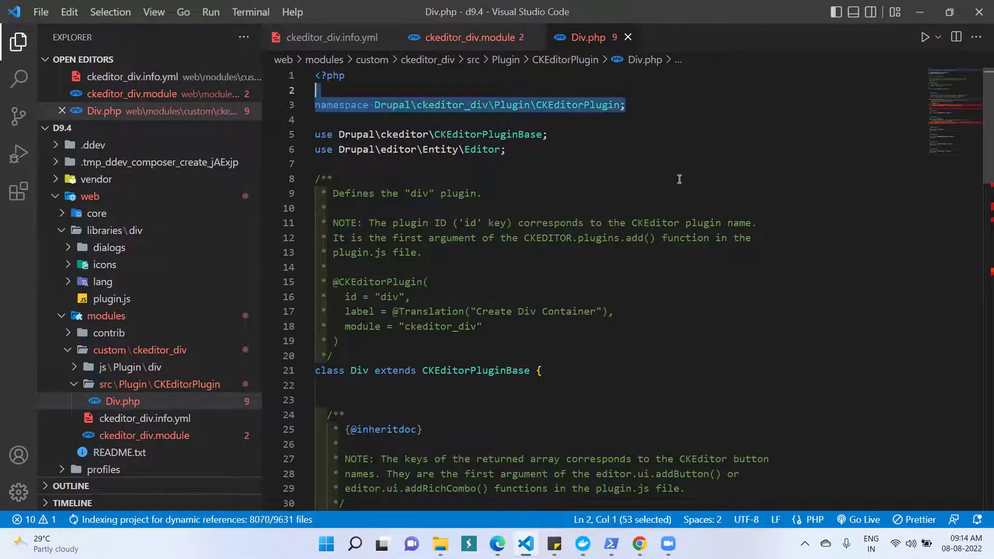
click(674, 179)
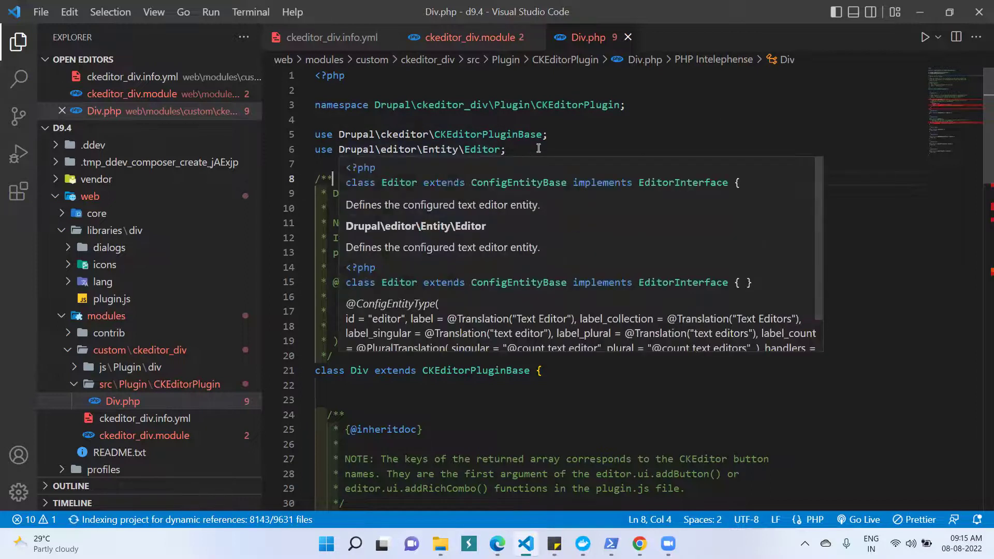
drag(506, 150, 315, 120)
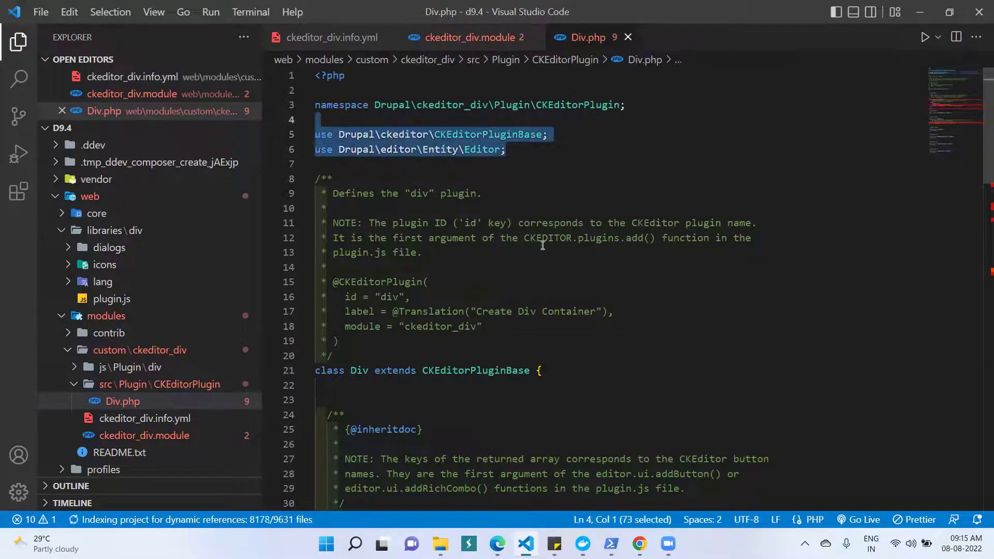
- Examine the Div class declaration in Div.php and the documentation of the CKEditorPluginBase class it extends
scroll(542, 248, down, 2)
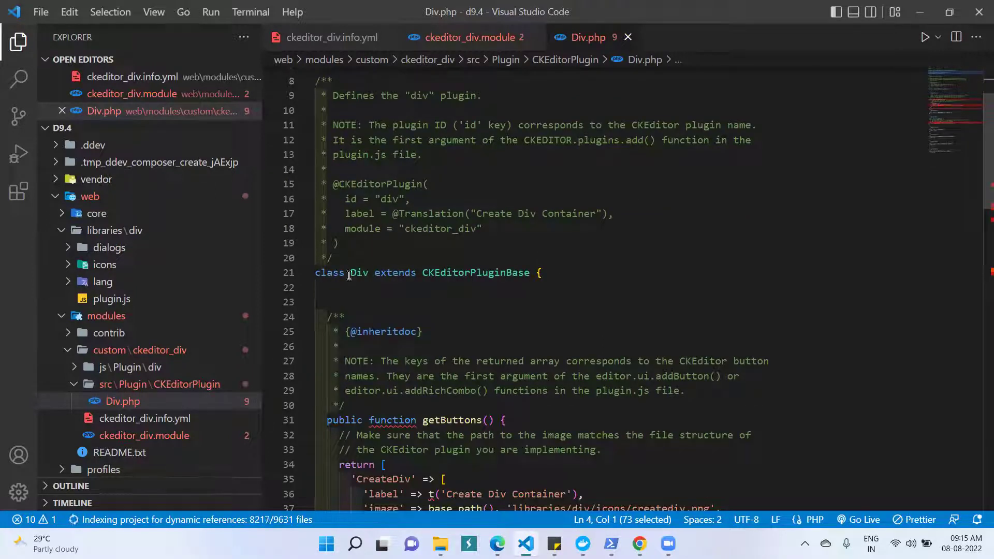
mouse_move(363, 274)
mouse_move(480, 275)
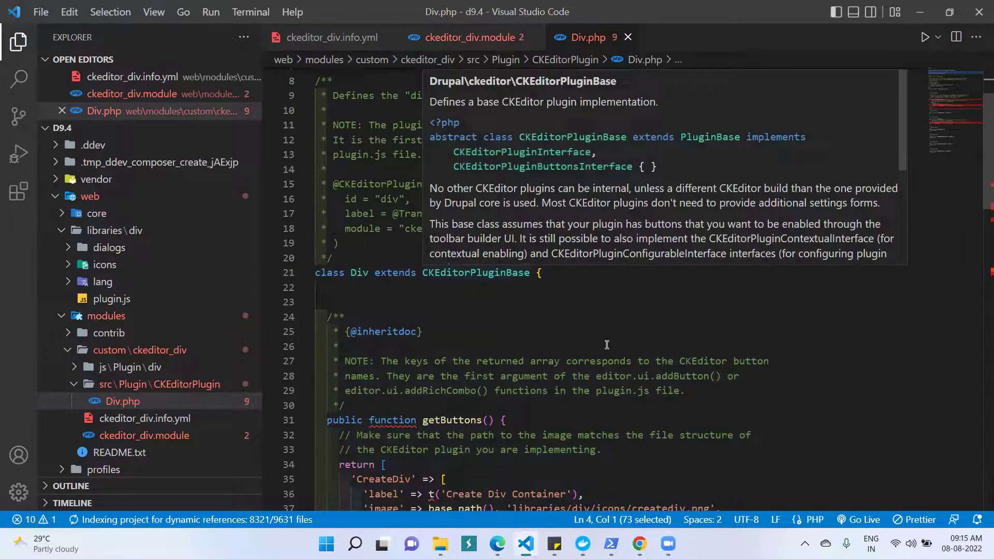
- Examine the getButtons function in Div.php, including the CreateDiv button's label and image path
scroll(606, 344, down, 3)
scroll(601, 342, down, 2)
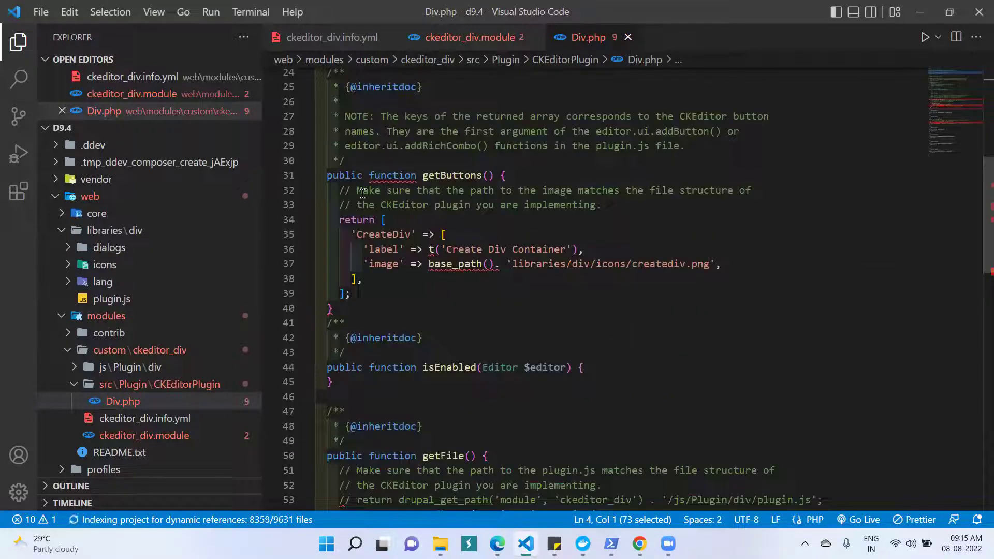
mouse_move(357, 180)
mouse_move(463, 182)
click(441, 249)
shift+click(573, 249)
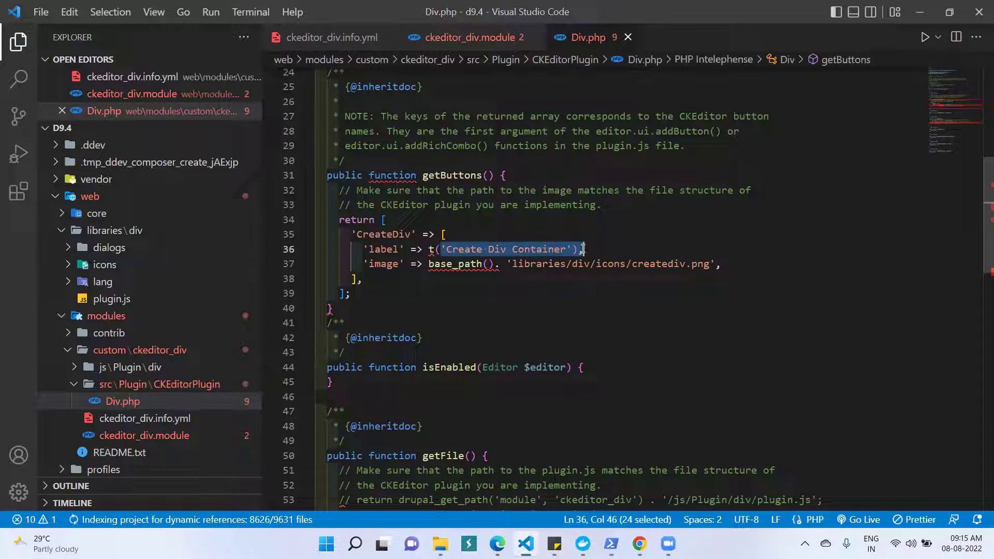
click(612, 308)
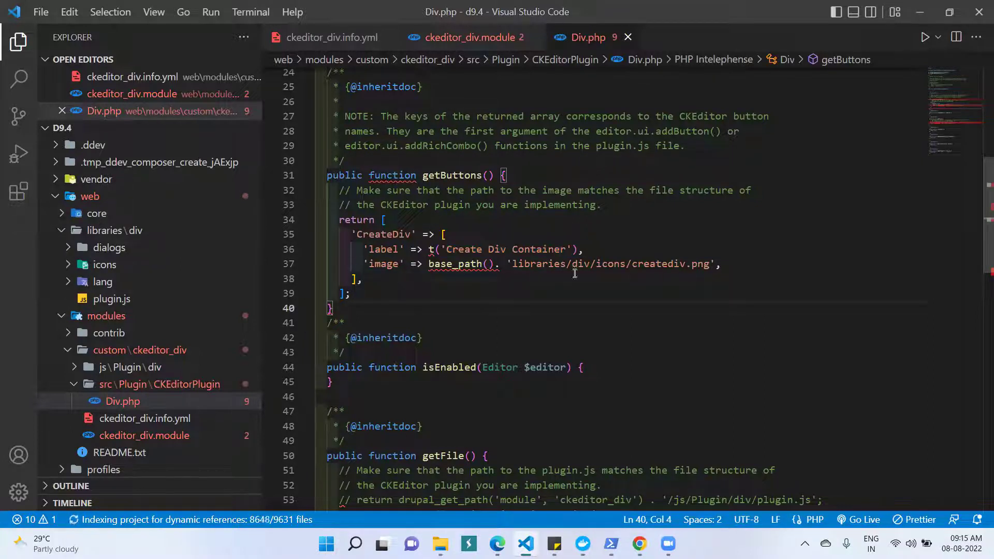
- Switch to Chrome and check the Create Div Container button in the Body editor of the Create Basic page form
click(639, 544)
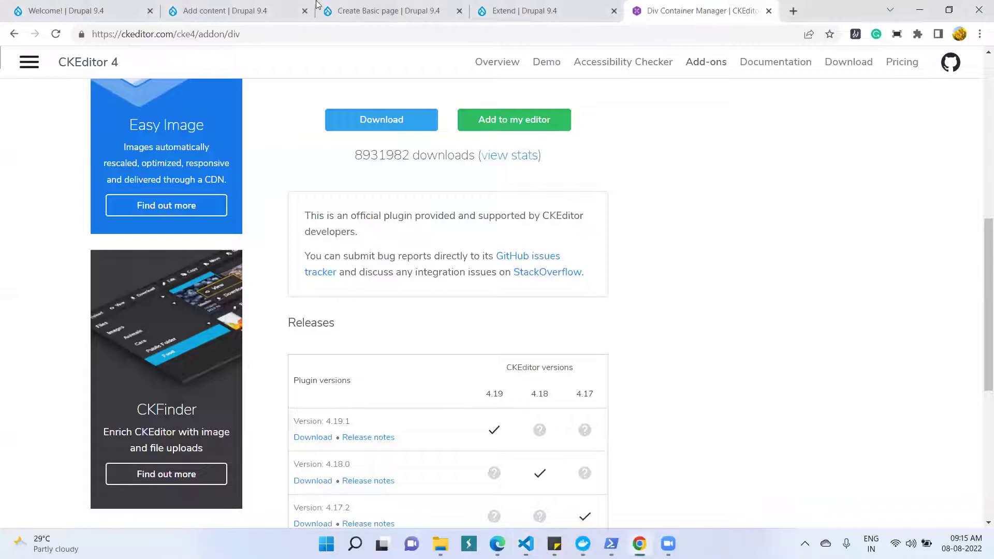
click(290, 10)
click(369, 7)
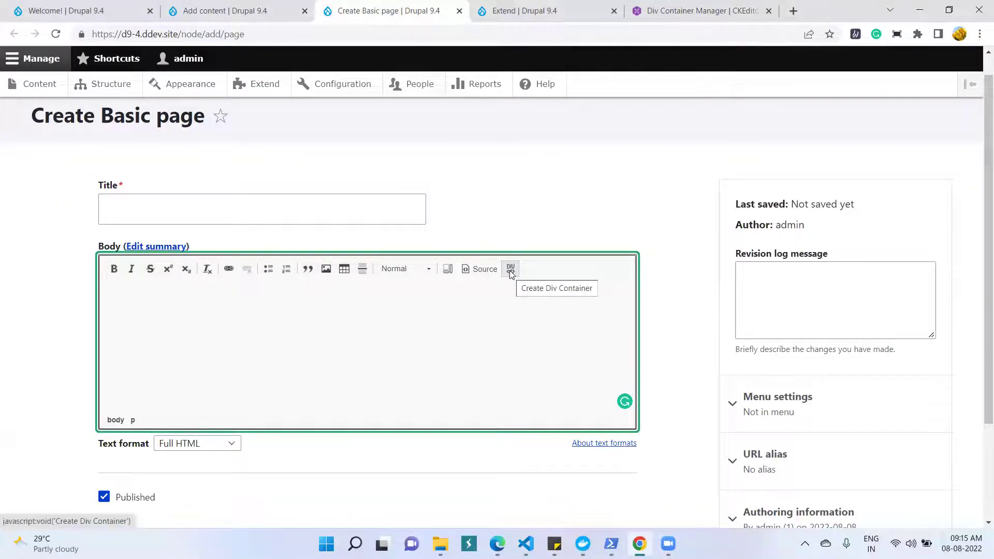
- Return to Visual Studio Code and examine the label and image entries of the CreateDiv button in getButtons
click(525, 543)
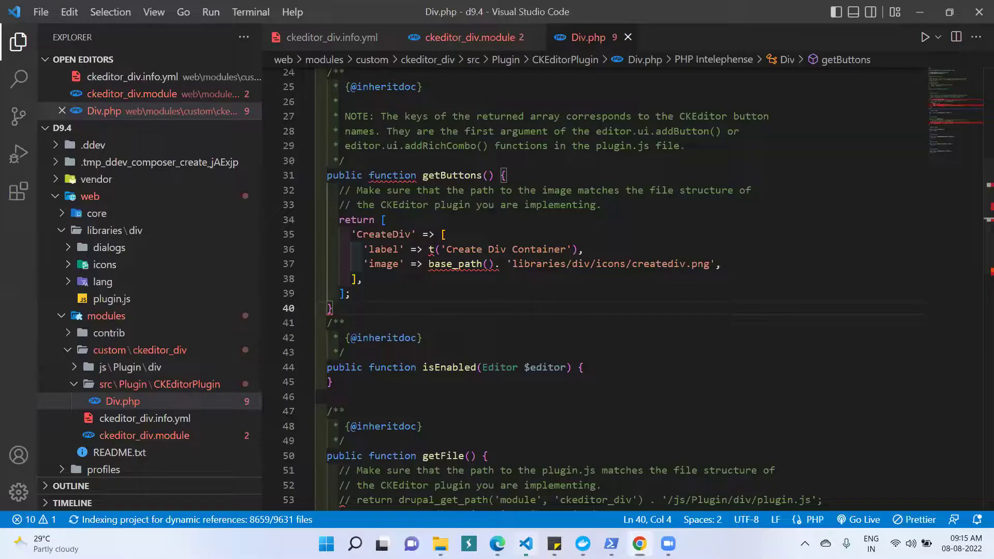
drag(358, 249, 364, 249)
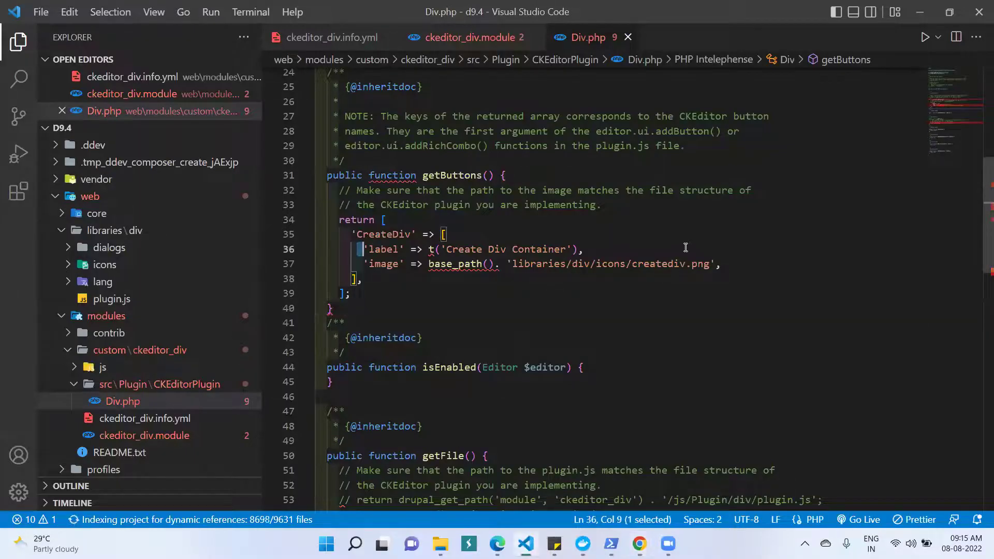
drag(685, 248, 686, 248)
drag(358, 264, 518, 263)
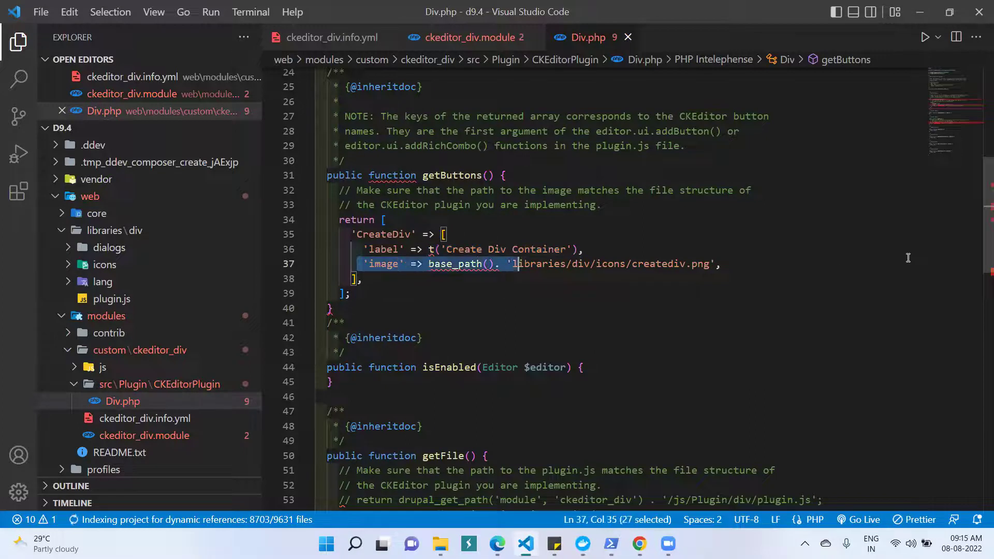
drag(908, 258, 908, 257)
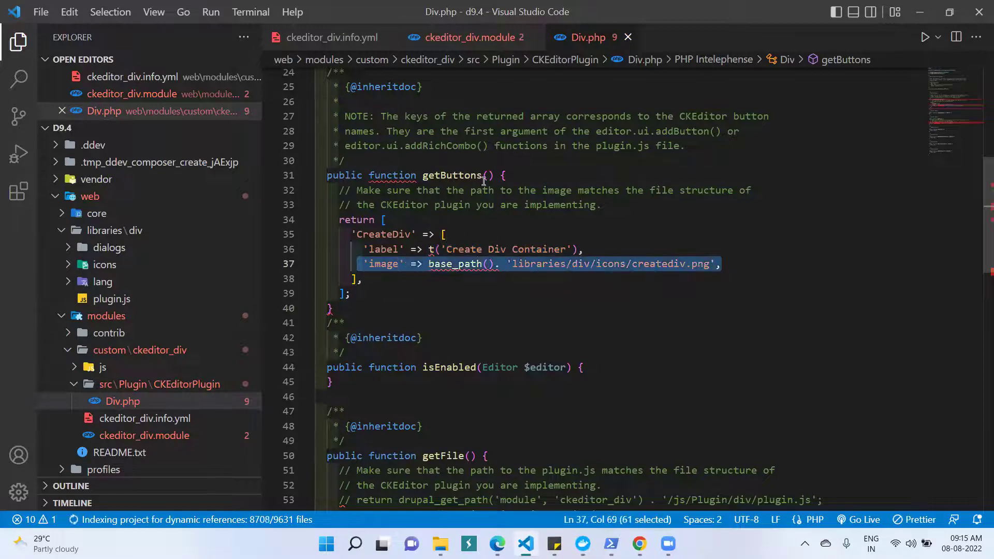
click(403, 216)
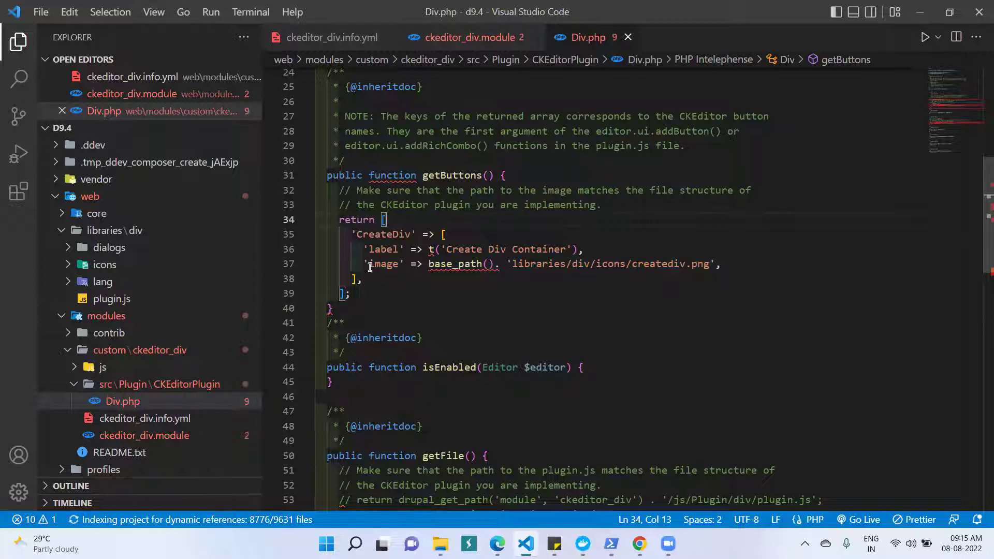
click(517, 175)
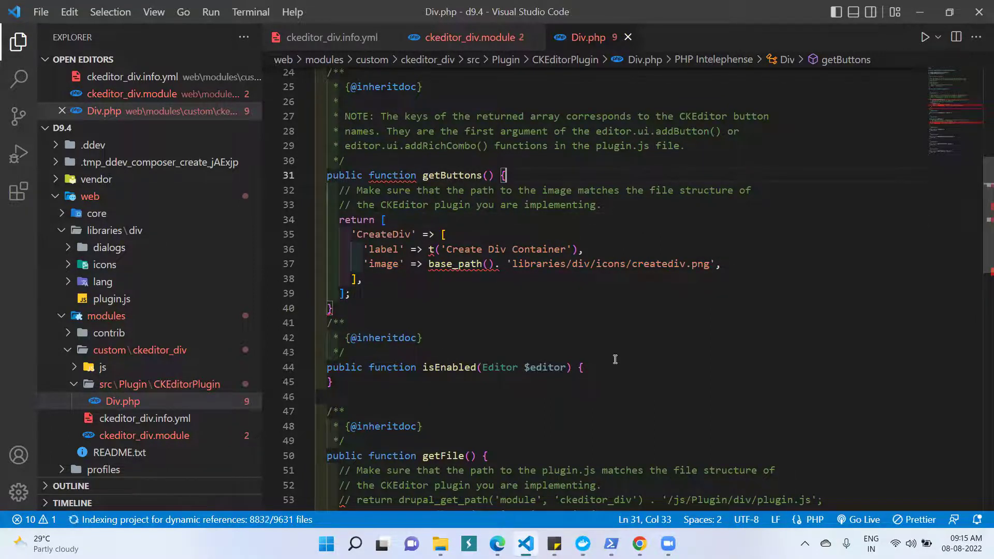
- Examine the isEnabled function and the plugin.js path returned by the getFile function in Div.php
scroll(615, 359, down, 3)
click(640, 227)
scroll(639, 226, down, 1)
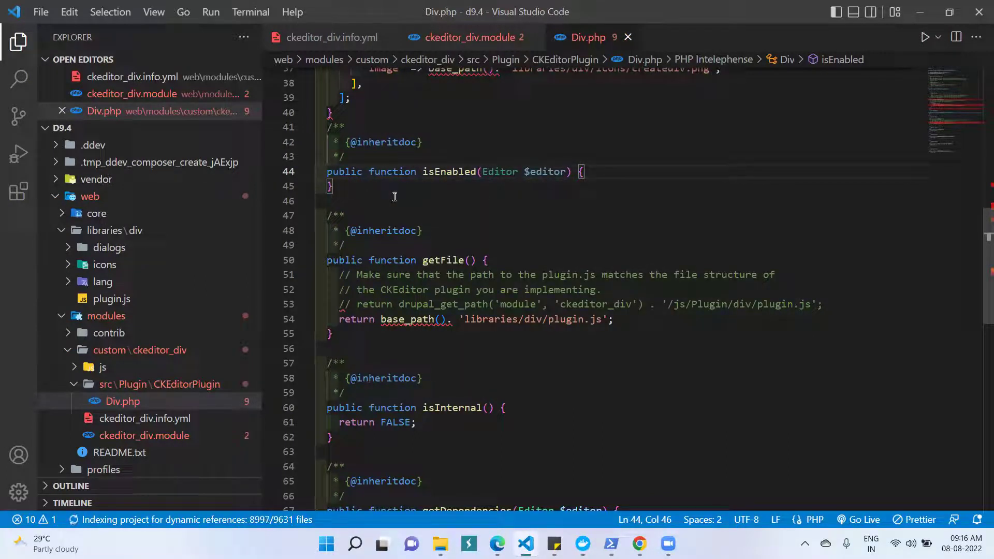
click(512, 263)
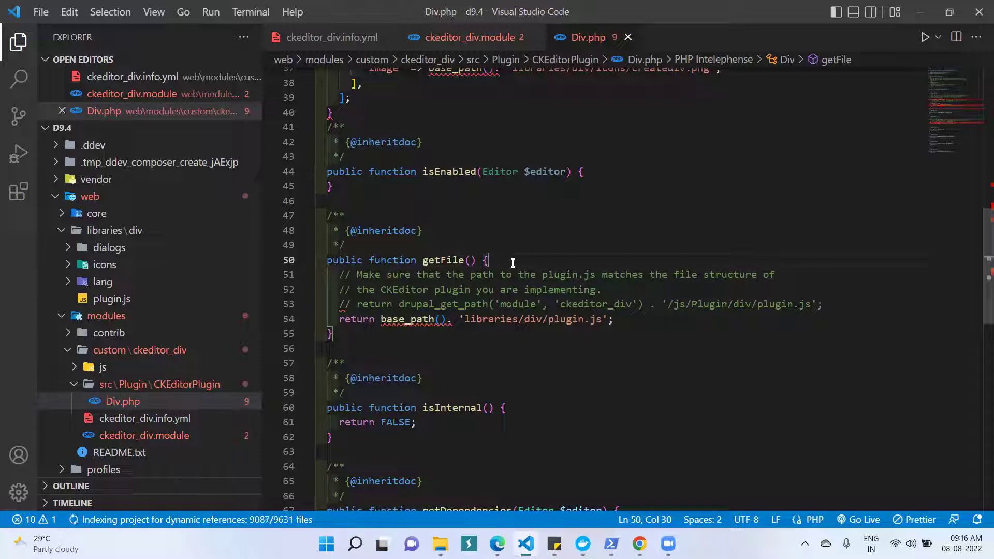
drag(339, 320, 702, 326)
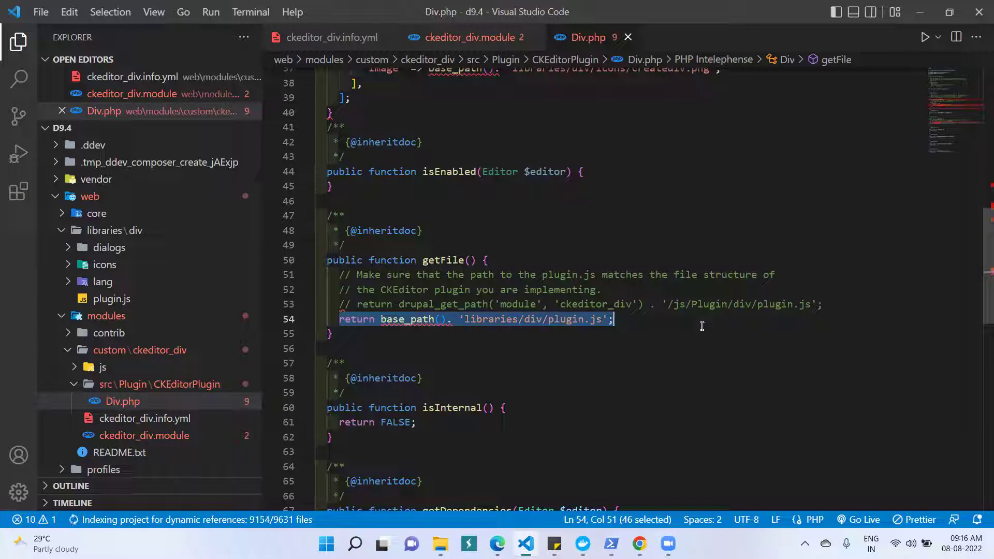
click(655, 362)
- Examine the isInternal, getDependencies, getLibraries and getConfig functions at the end of Div.php
scroll(655, 360, down, 2)
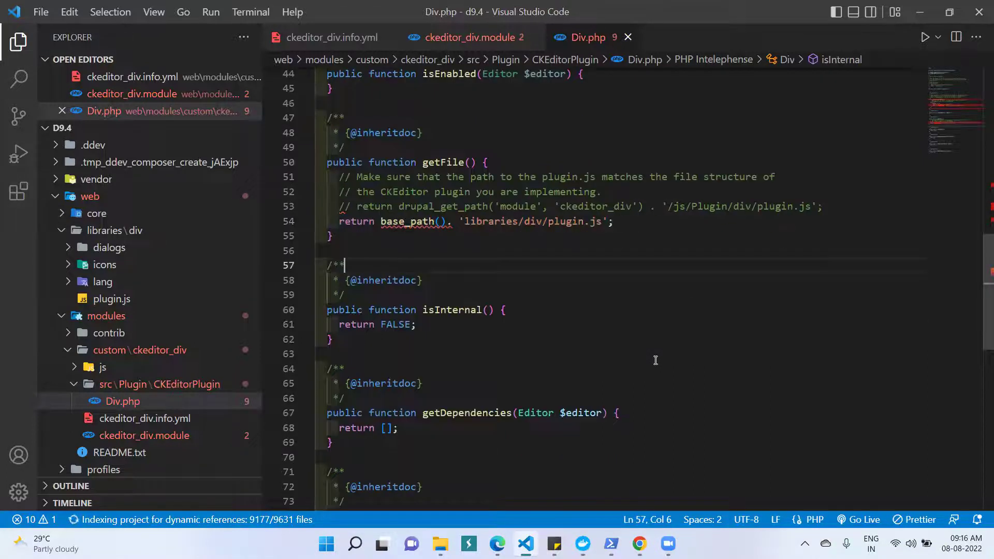
scroll(654, 360, down, 2)
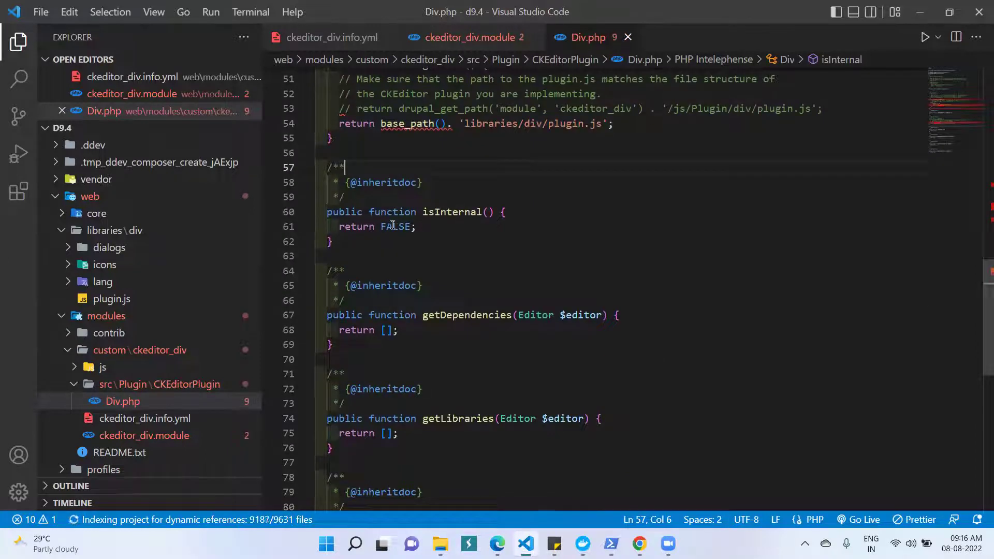
scroll(424, 329, down, 3)
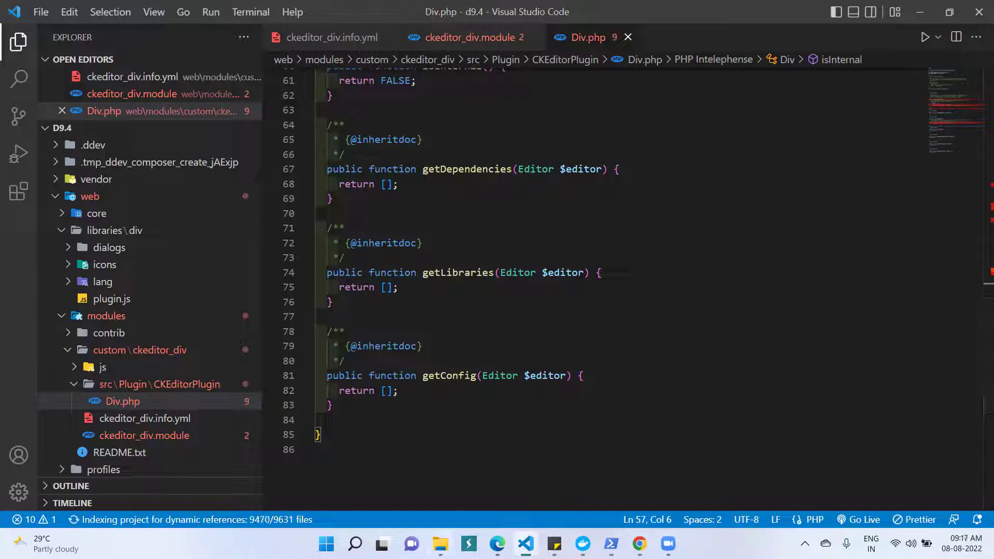
- Switch to File Explorer, browse to web\modules\custom\ckeditor_div and point out the module and info files
click(440, 543)
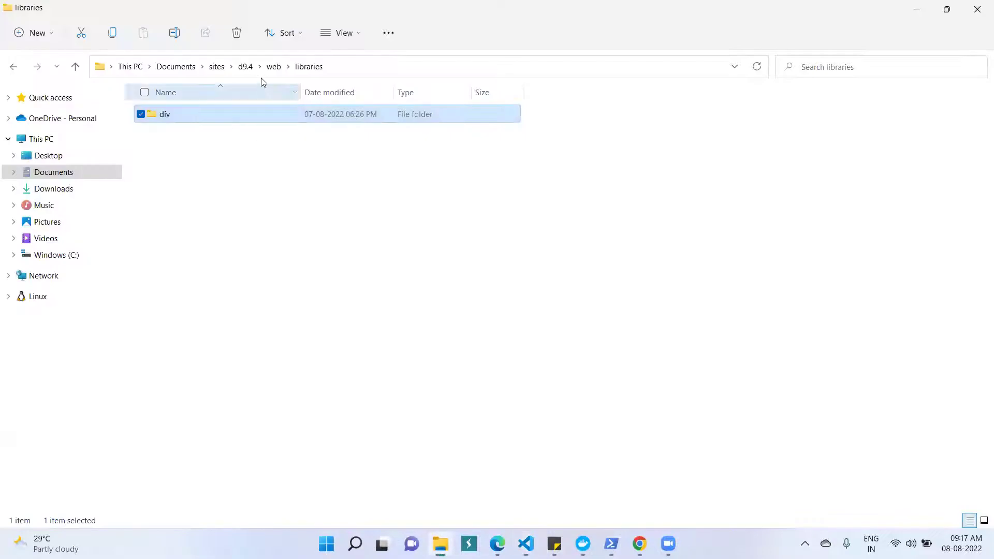
click(274, 67)
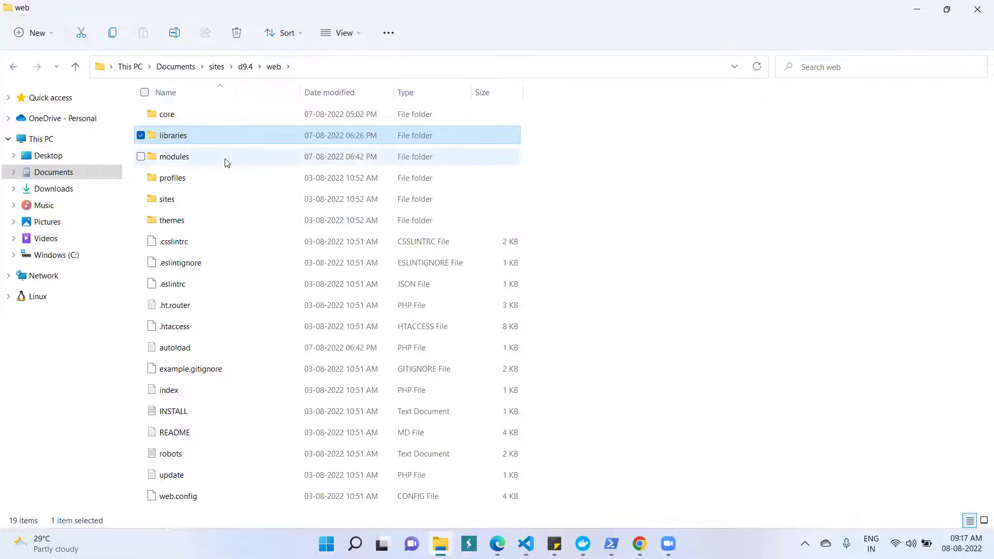
double_click(248, 164)
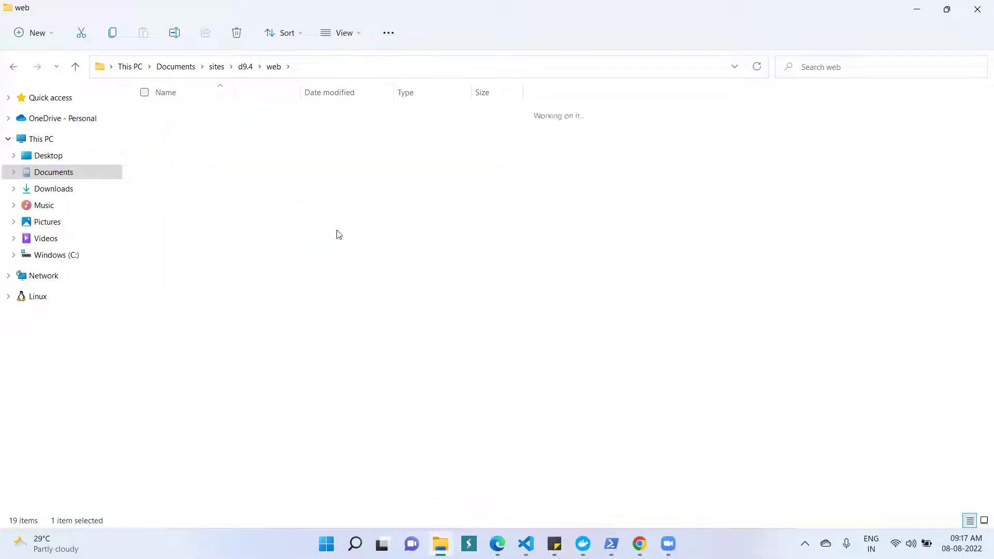
click(268, 135)
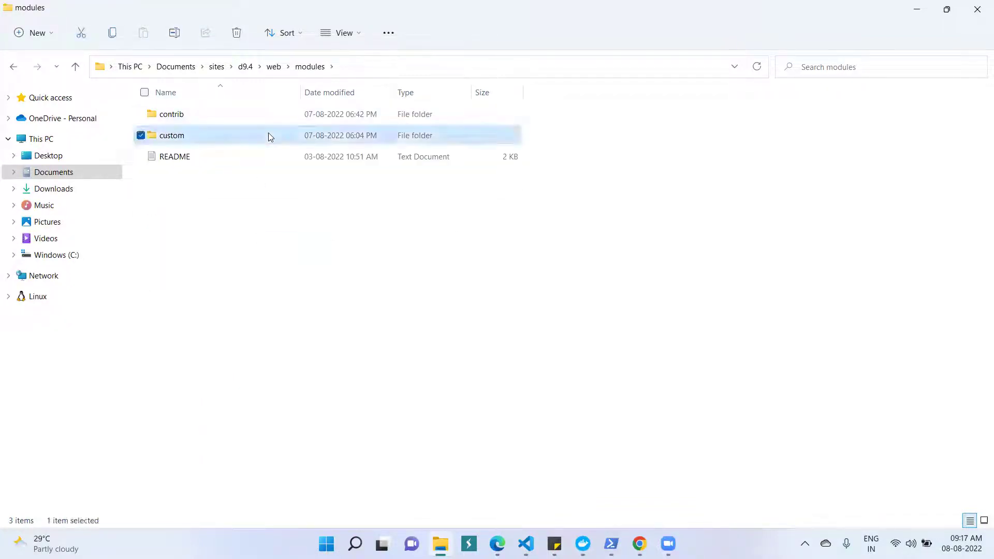
double_click(268, 136)
double_click(261, 109)
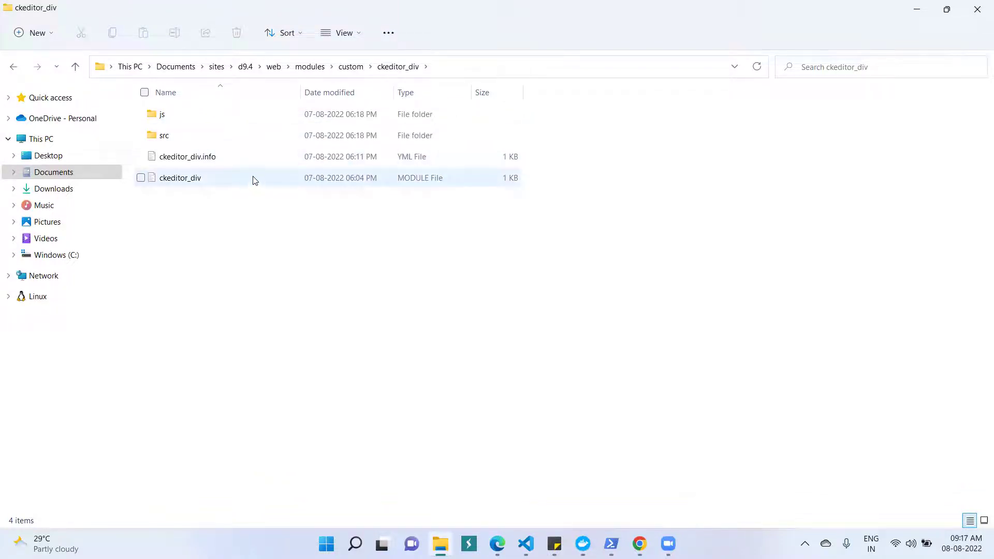
click(269, 181)
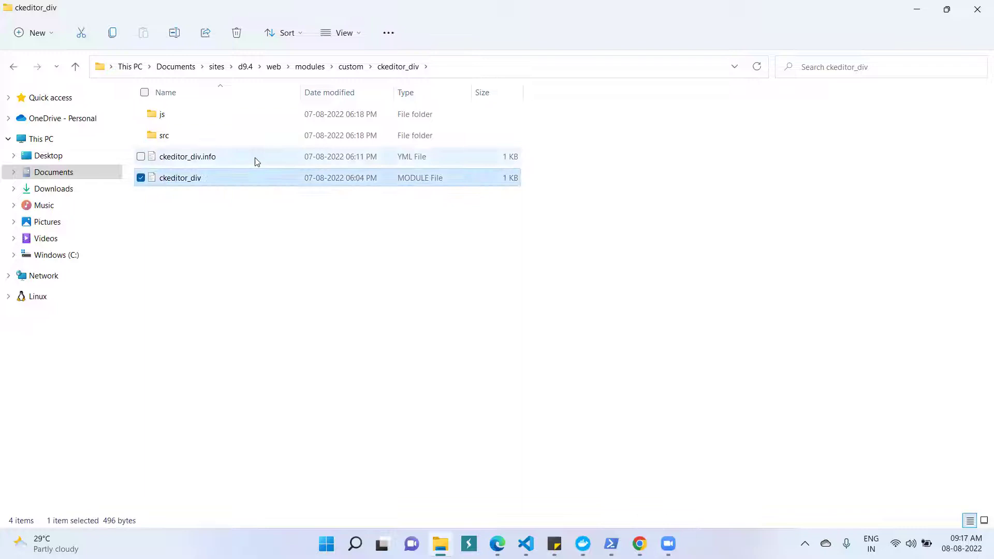
click(257, 158)
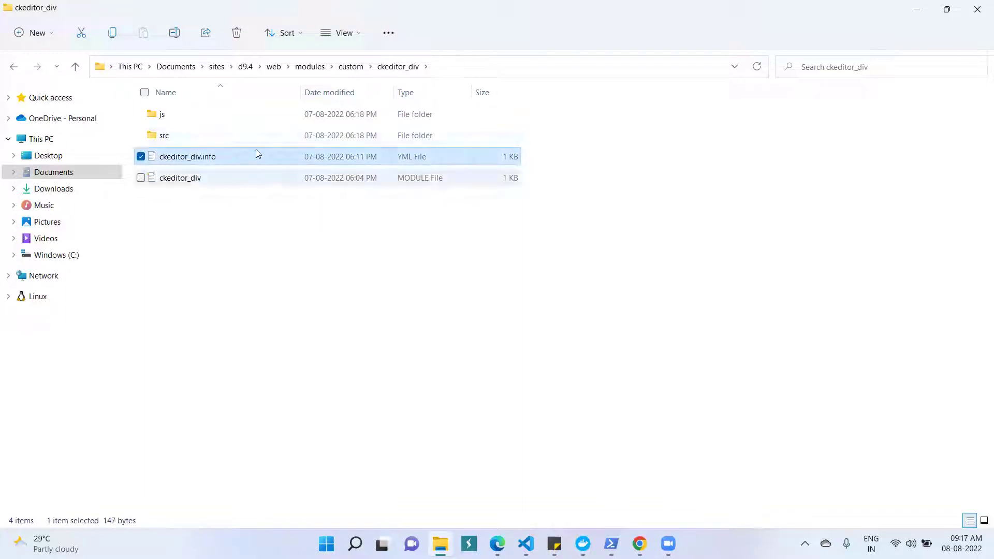
- Open the module's src\Plugin\CKEditorPlugin folder to view the location of the Div PHP file
double_click(251, 134)
double_click(254, 120)
double_click(254, 120)
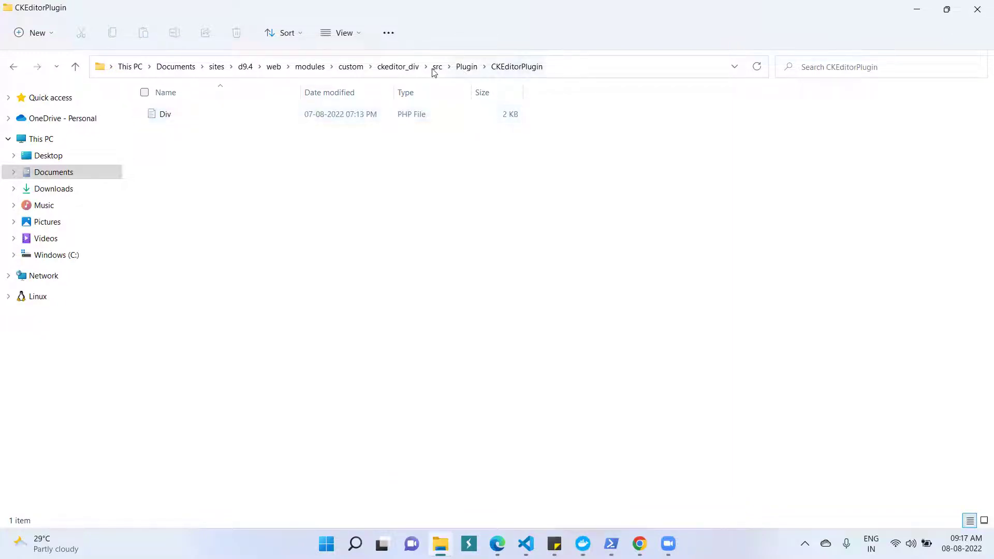
- Go back to the ckeditor_div folder and open its js\Plugin\div subfolder to view its files
click(394, 69)
double_click(239, 116)
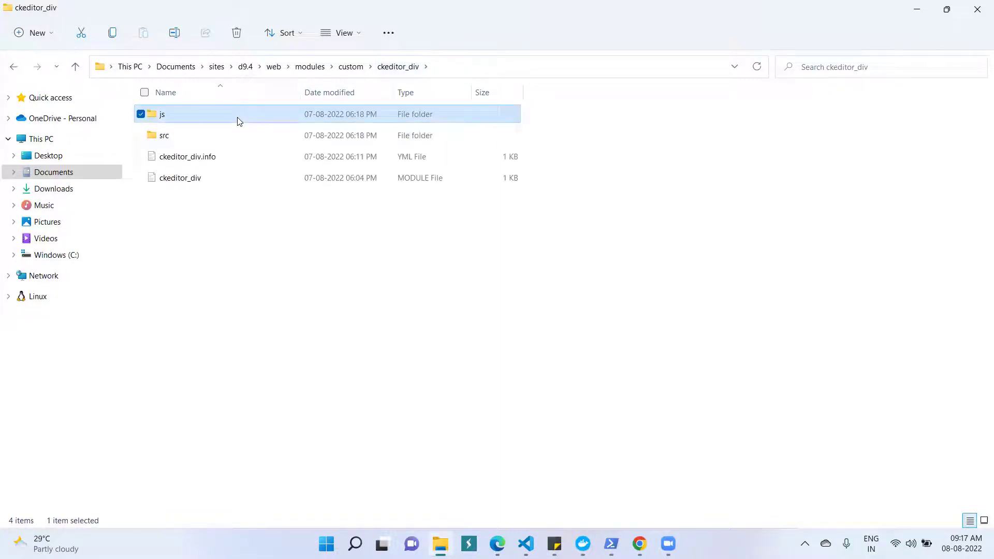
double_click(240, 120)
double_click(240, 121)
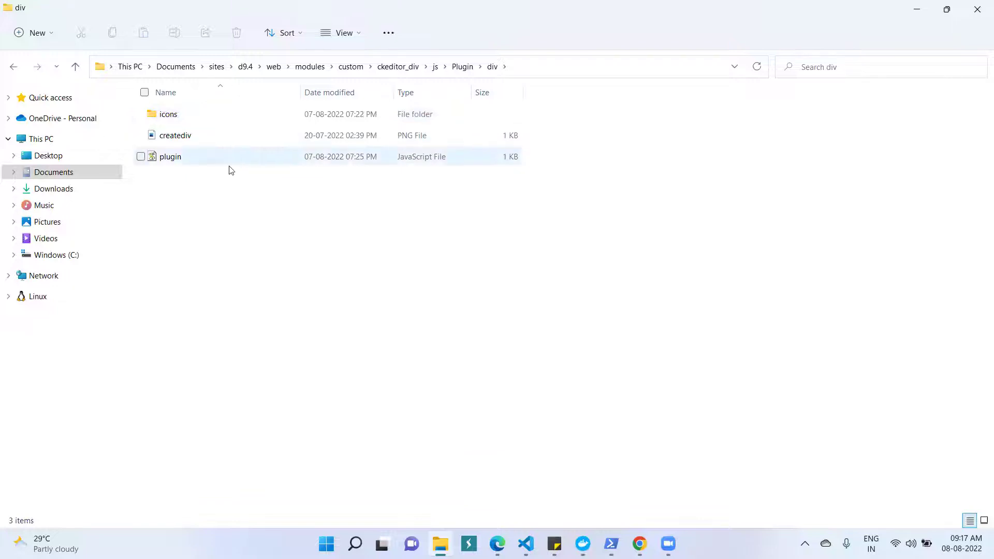
- Try to open the plugin JavaScript file in the div folder with its default program
double_click(321, 163)
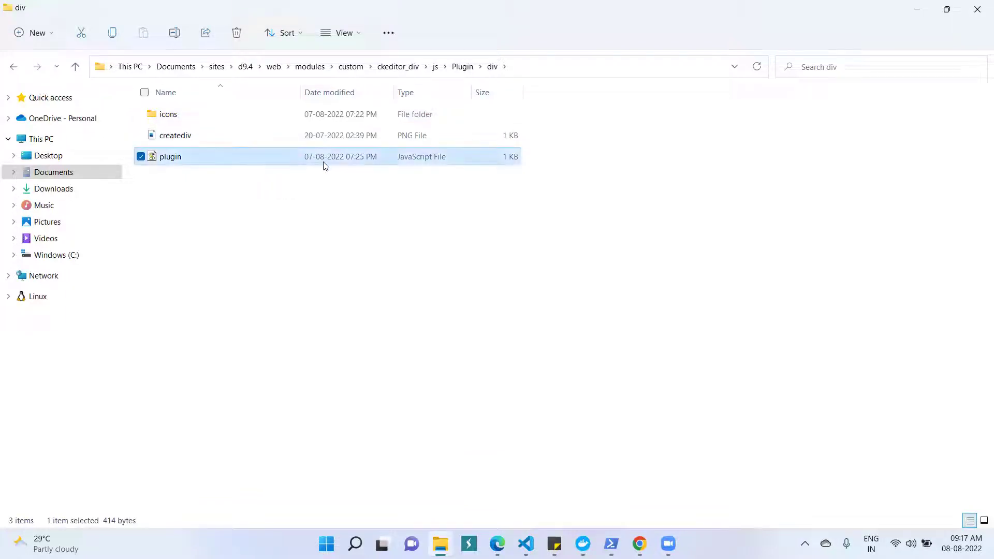
click(600, 339)
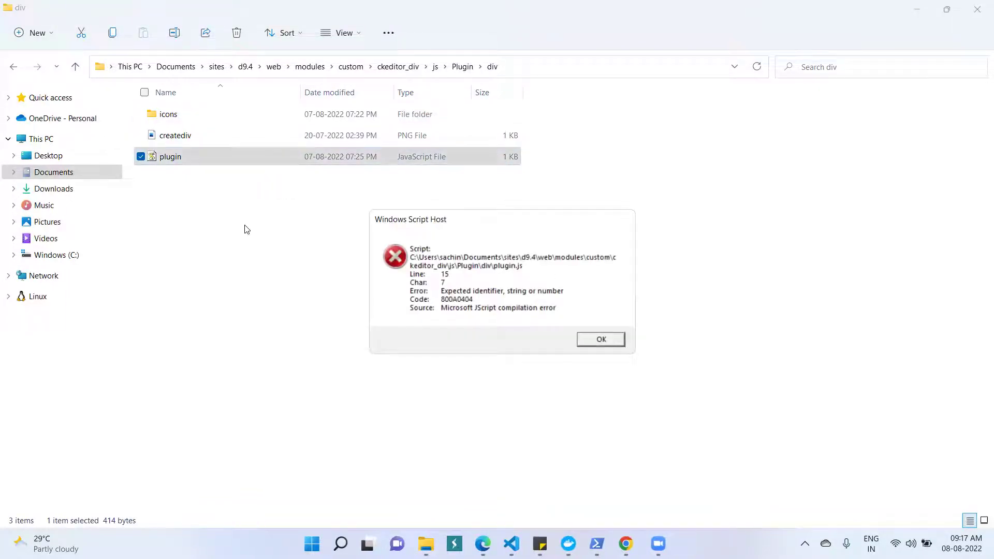
double_click(169, 159)
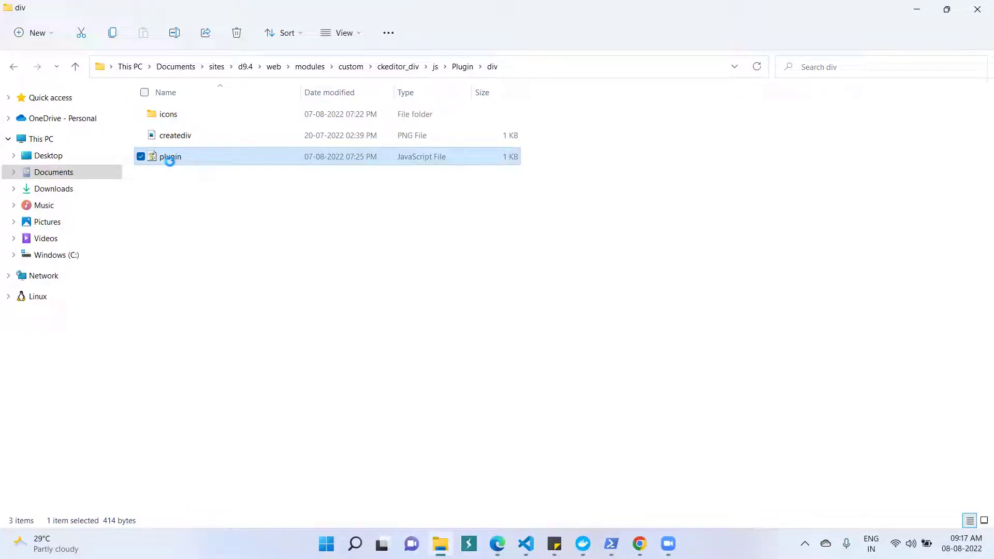
- Open the div folder's plugin.js in Visual Studio Code and examine the CKEDITOR.plugins.add code and its button definition
right_click(171, 162)
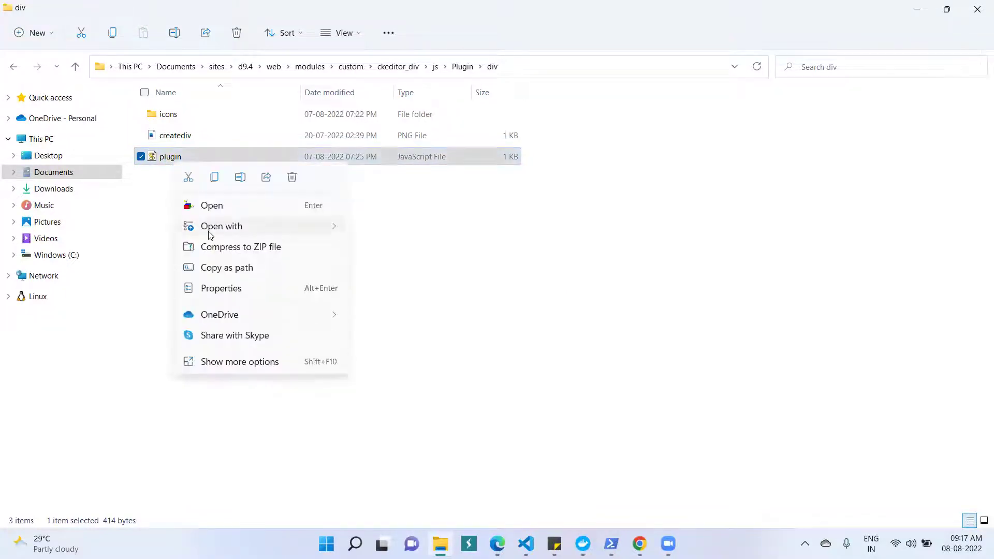
mouse_move(207, 225)
click(412, 270)
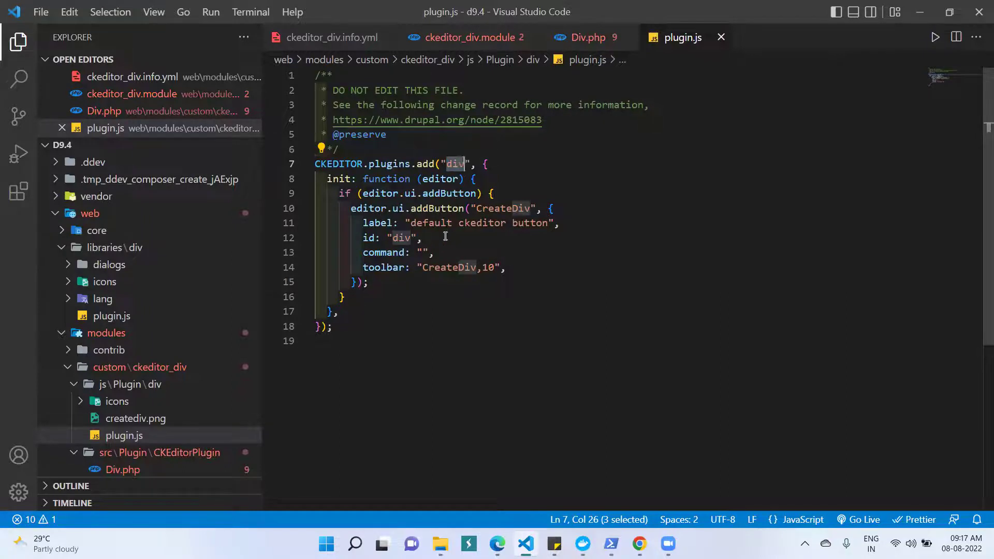
click(516, 165)
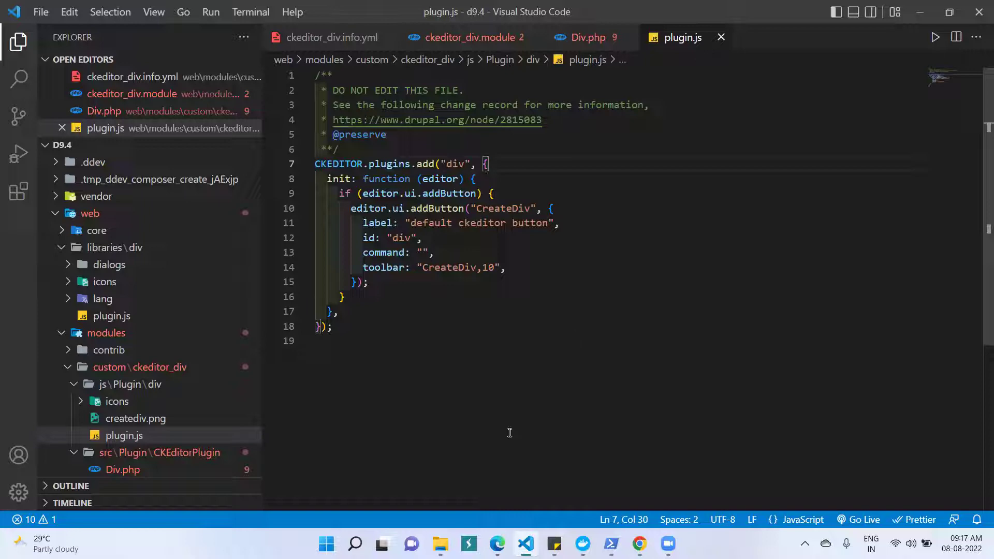
- Switch to Chrome's Drupal Extend page, find the ckeditor_div module in the Custom group, and view its description details
key(alt+Tab)
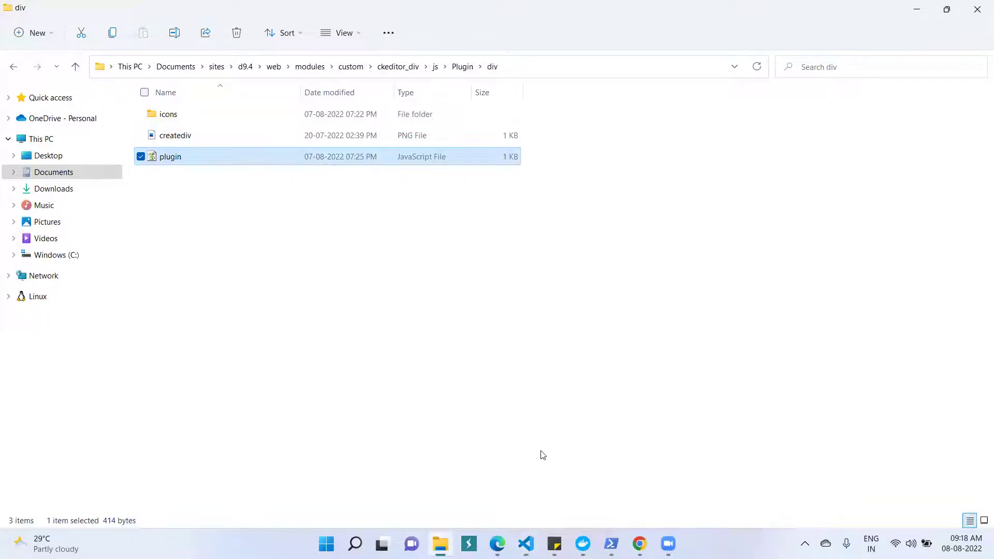
click(639, 543)
click(587, 8)
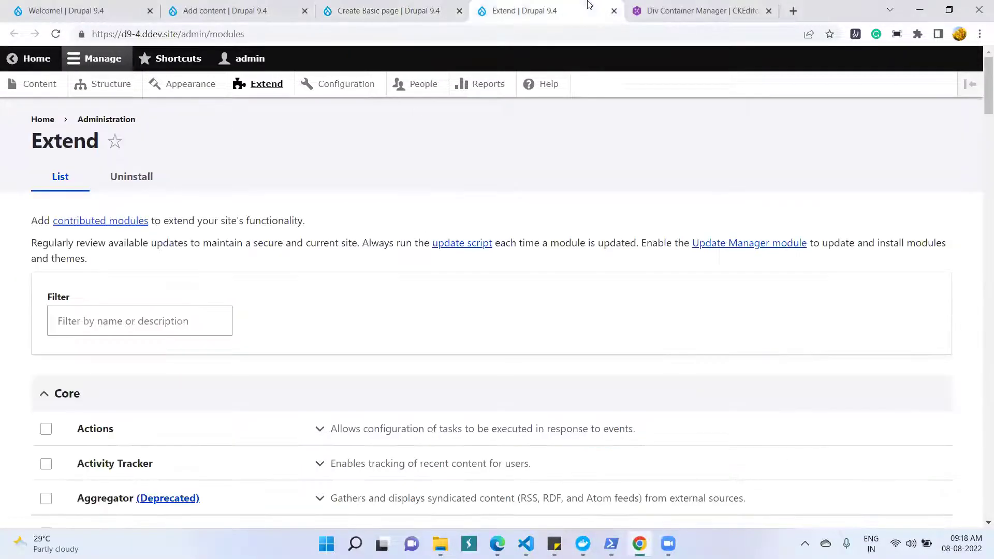
scroll(168, 289, down, 1)
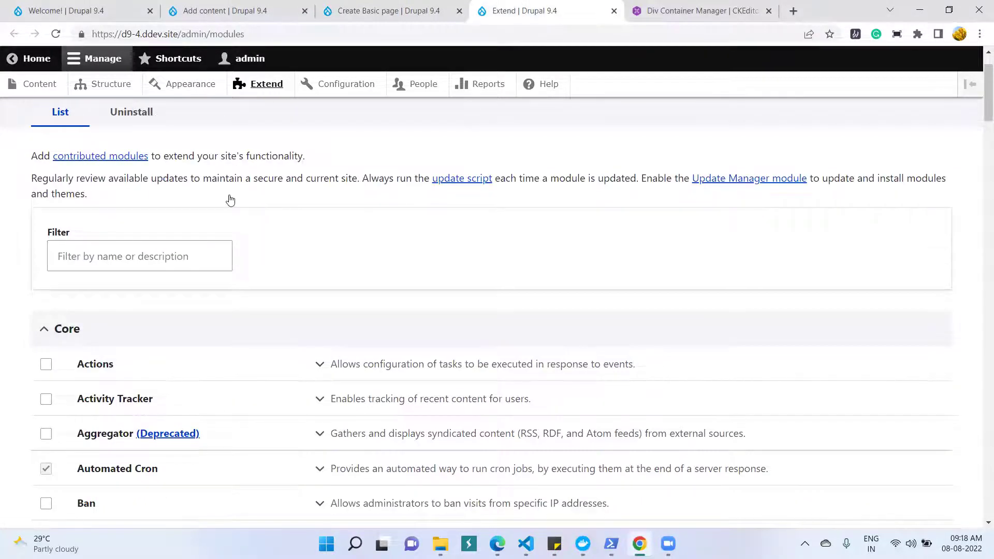
scroll(227, 202, down, 4)
scroll(288, 317, down, 6)
scroll(295, 329, down, 18)
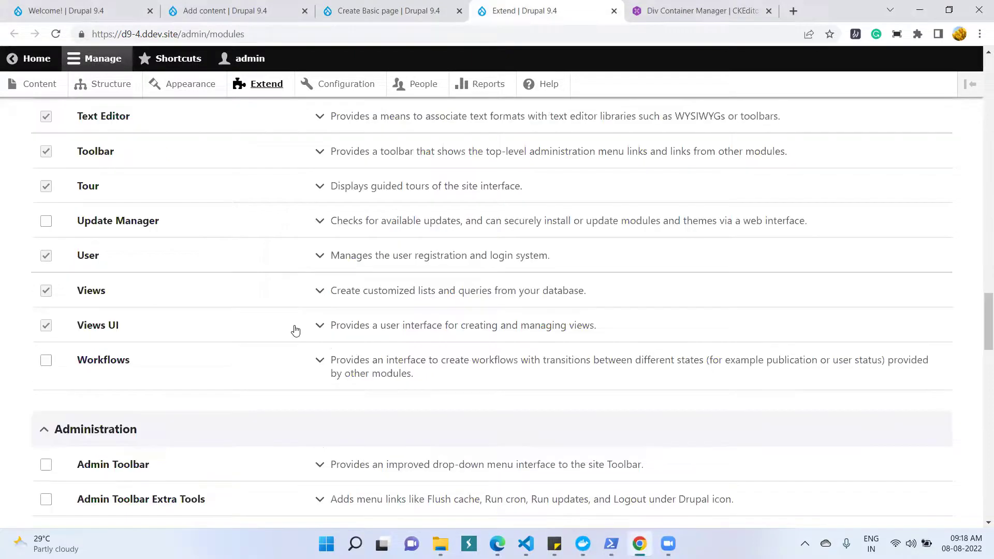
scroll(296, 329, down, 20)
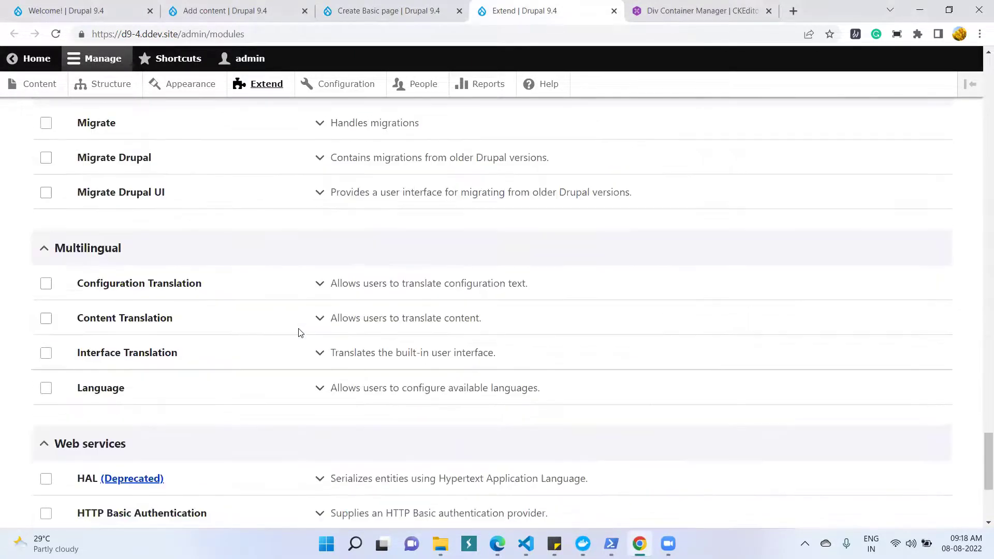
scroll(299, 332, up, 15)
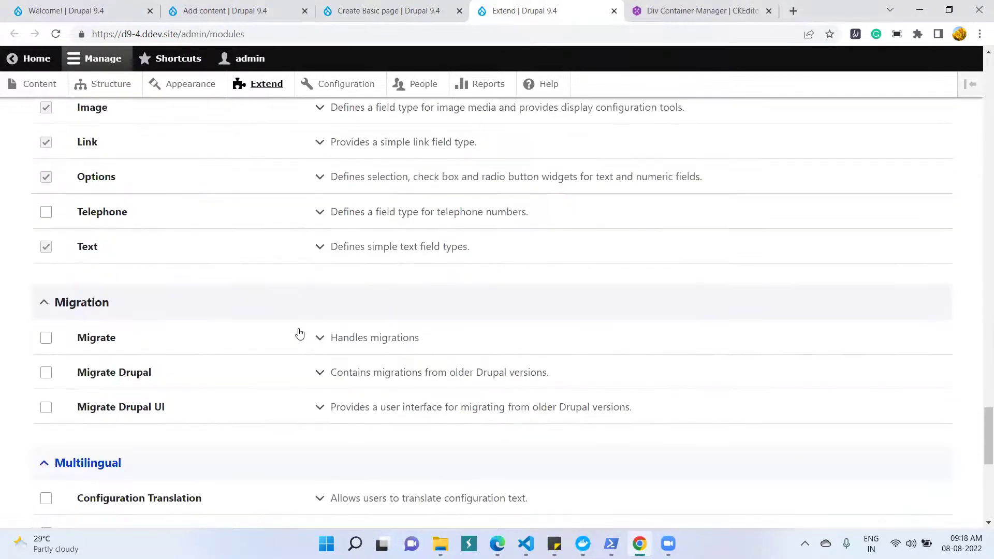
scroll(299, 332, up, 7)
scroll(62, 377, down, 4)
scroll(64, 411, down, 2)
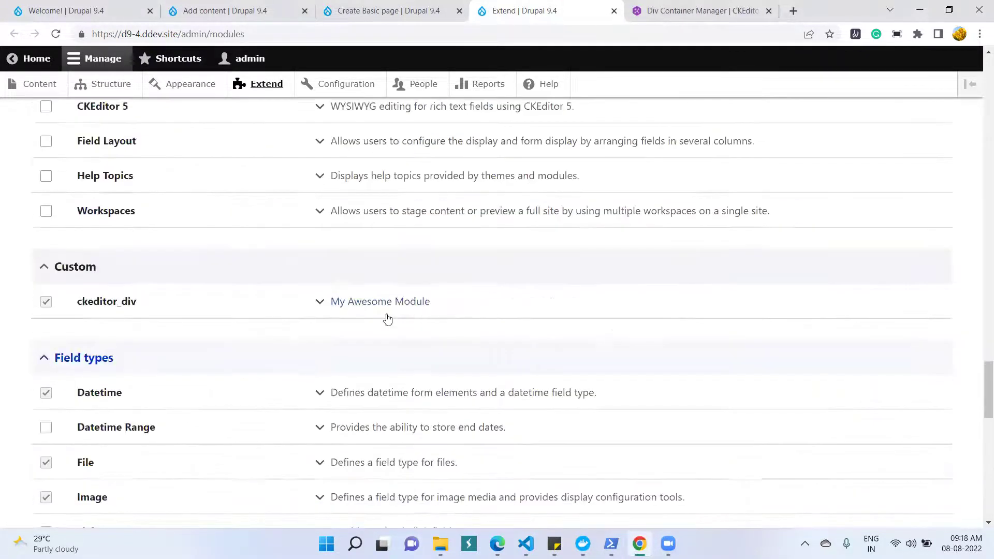
click(322, 305)
click(322, 305)
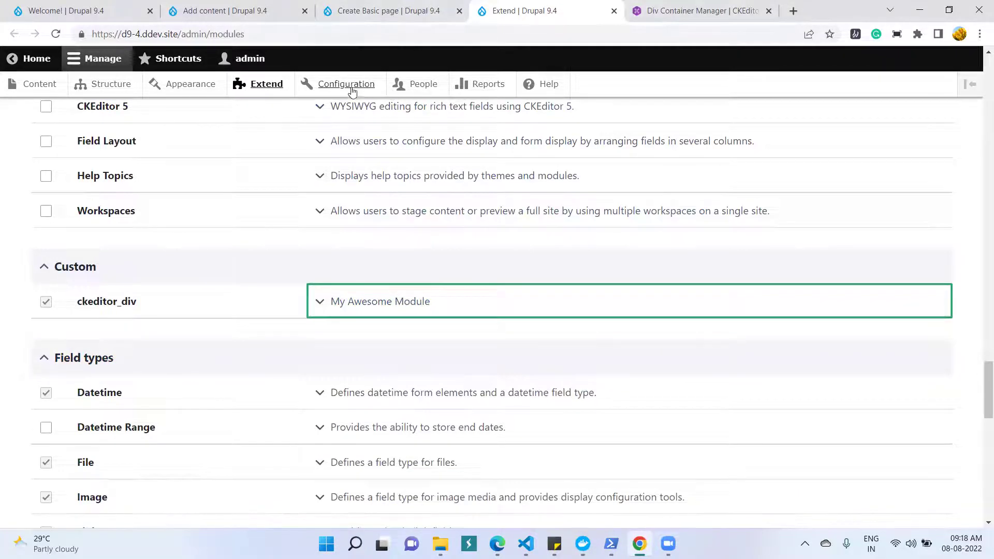
- Open the Configuration page in a new tab, and from it open Text formats and editors in another new tab
click(363, 8)
click(545, 4)
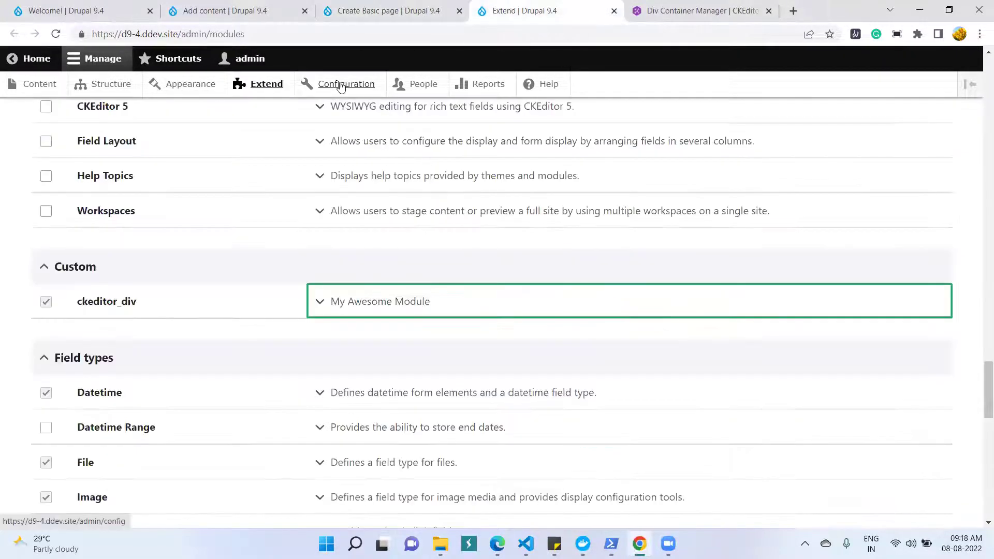
middle_click(341, 86)
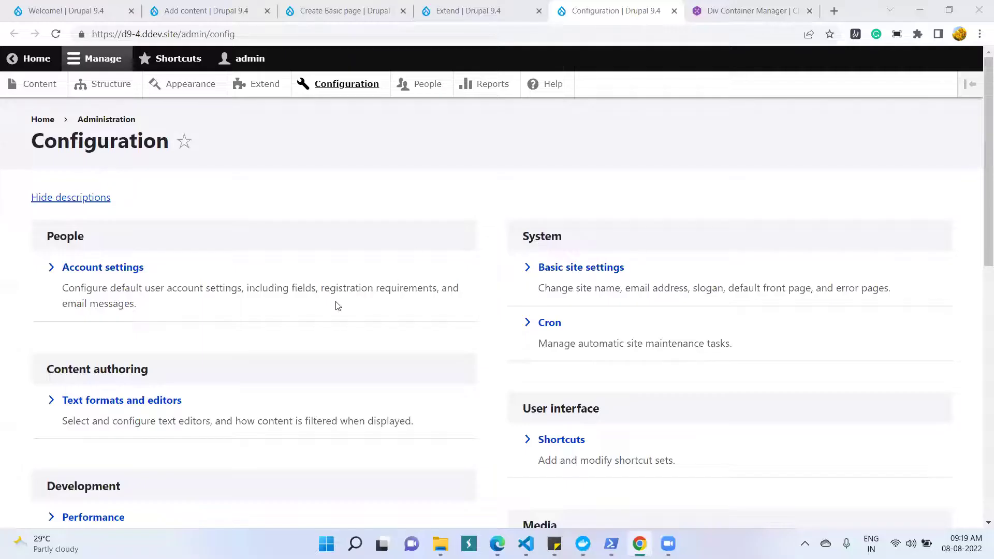
scroll(336, 306, down, 2)
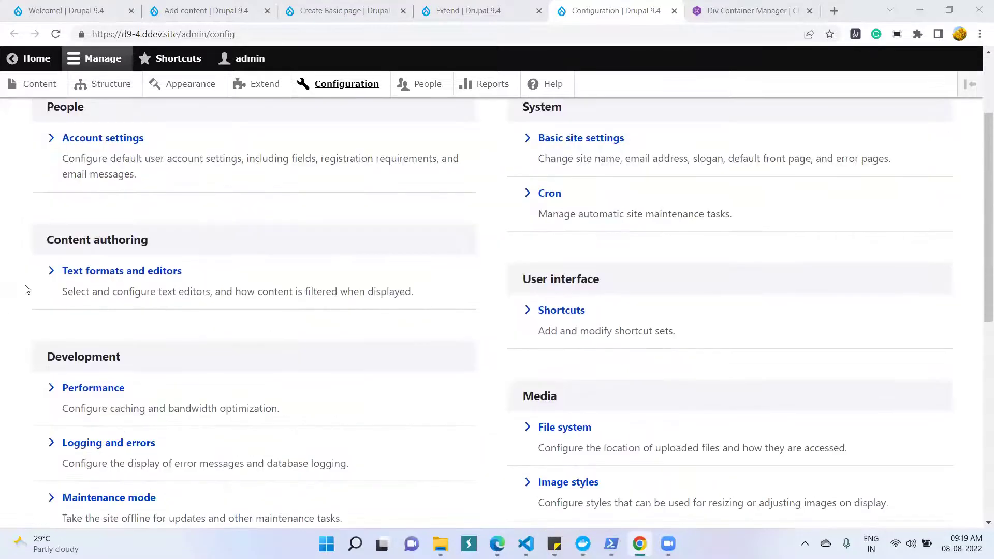
click(133, 274)
ctrl+click(134, 274)
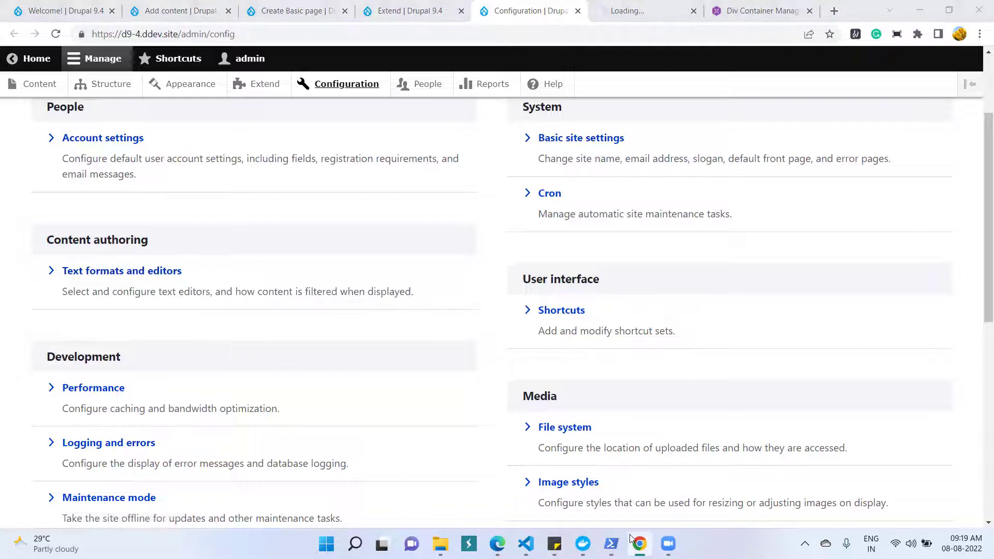
key(ctrl+Tab)
scroll(344, 327, down, 2)
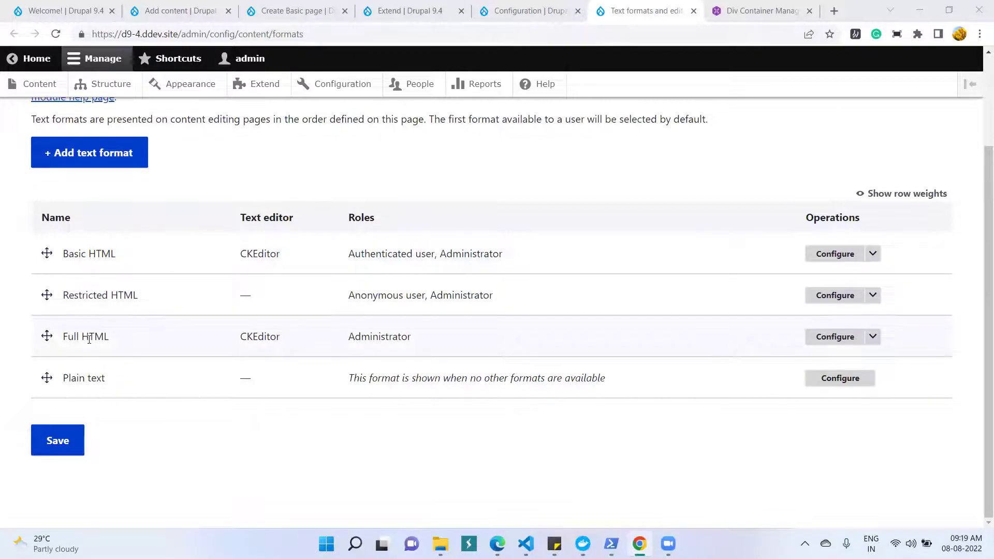
- Open the Full HTML format's configuration in a new tab and examine its CKEditor toolbar configuration down to the save option
middle_click(829, 337)
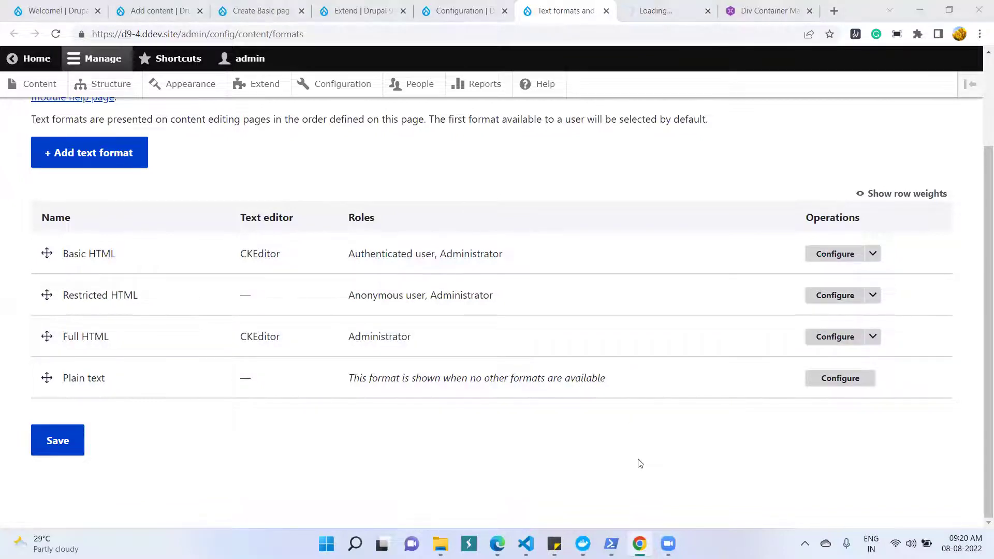
key(ctrl+Tab)
scroll(706, 304, down, 2)
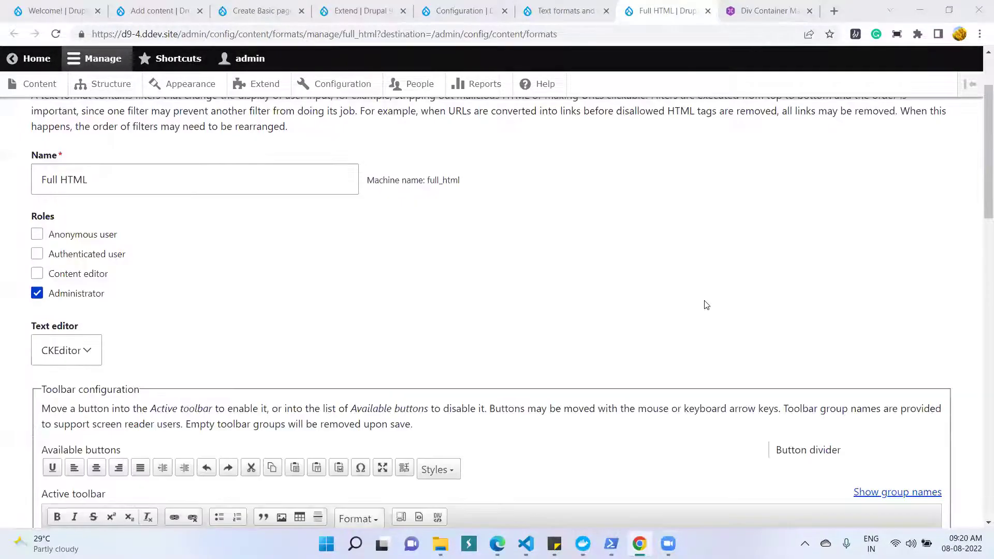
scroll(486, 285, down, 4)
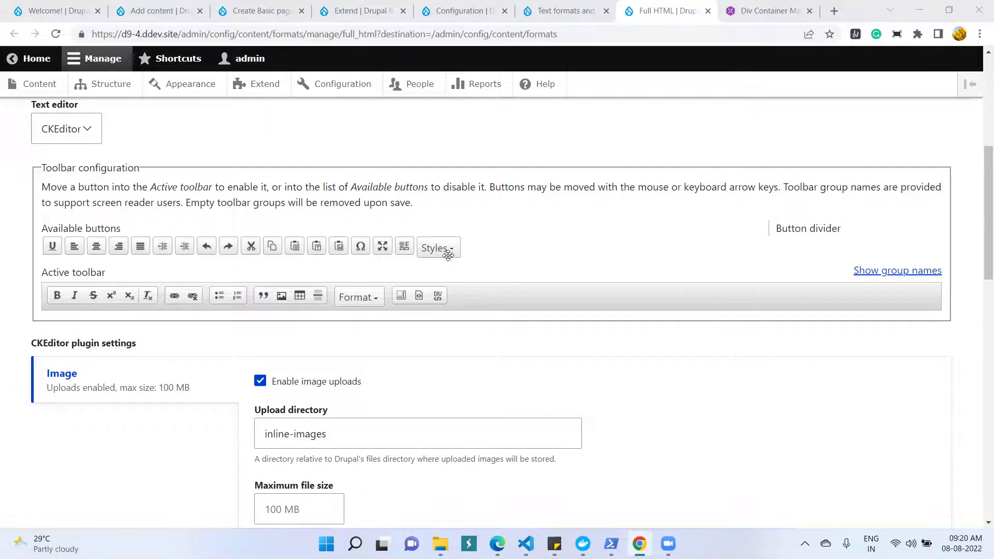
scroll(448, 258, down, 12)
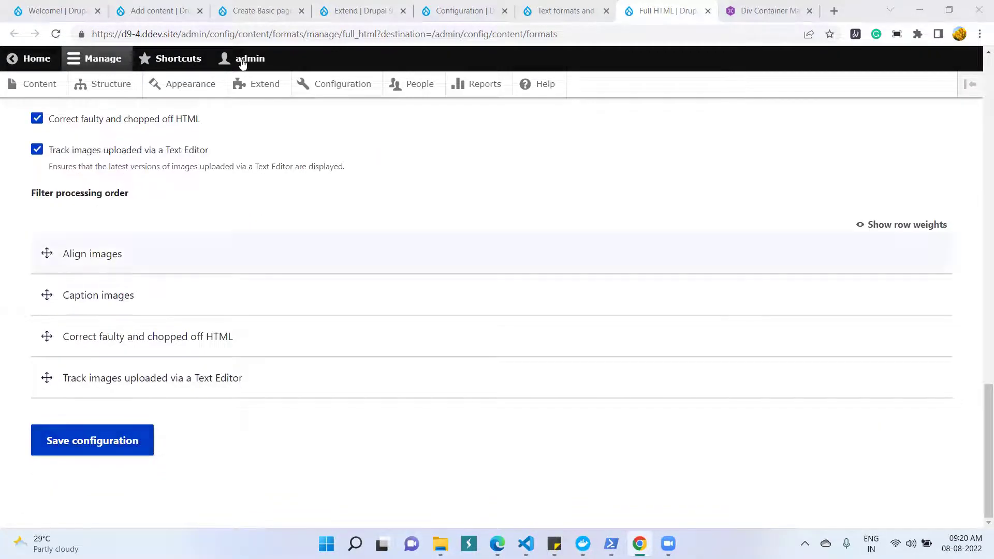
- Return to the Create Basic page form and check that the body's text format is Full HTML
click(256, 11)
scroll(233, 404, down, 3)
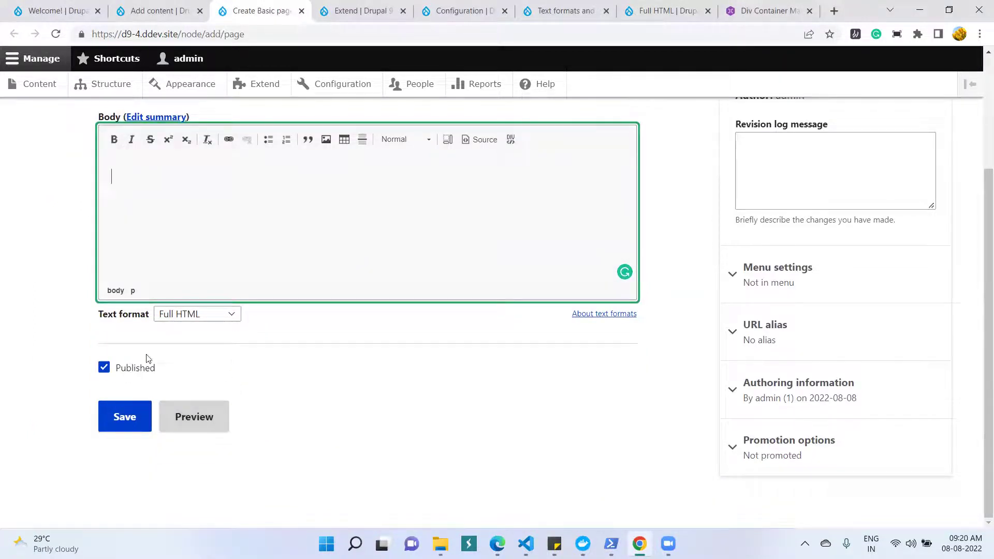
click(215, 314)
click(219, 315)
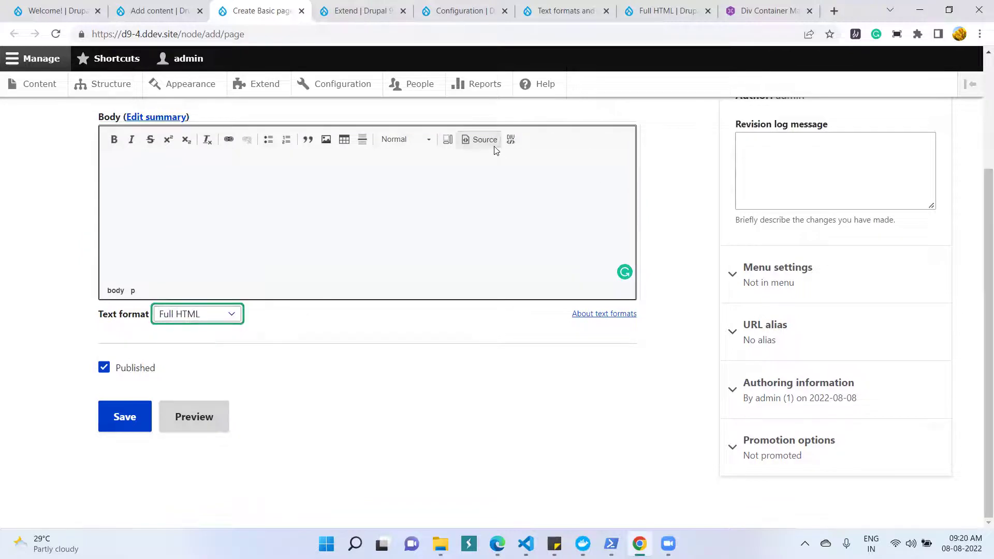
- Insert a div container with the Id "test" into the page body
click(511, 140)
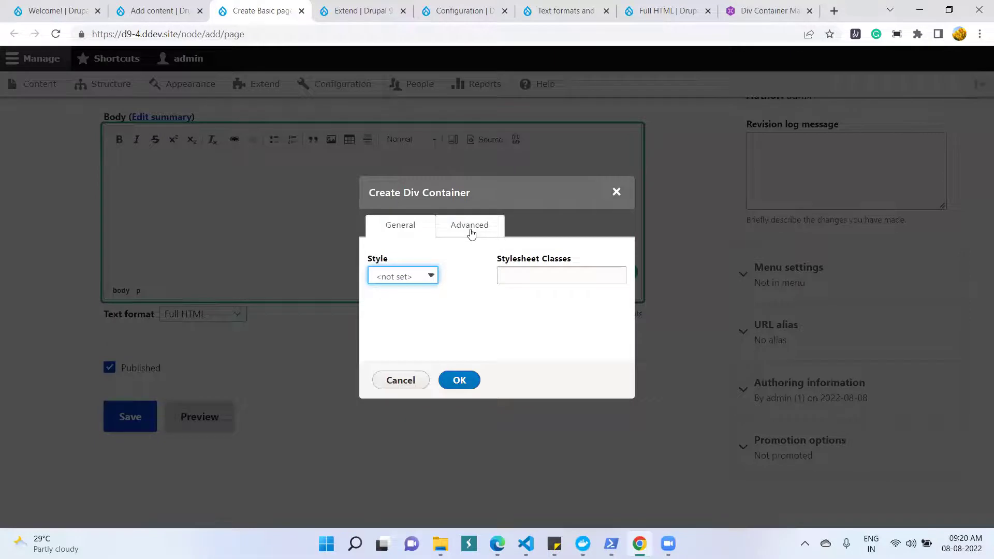
click(471, 228)
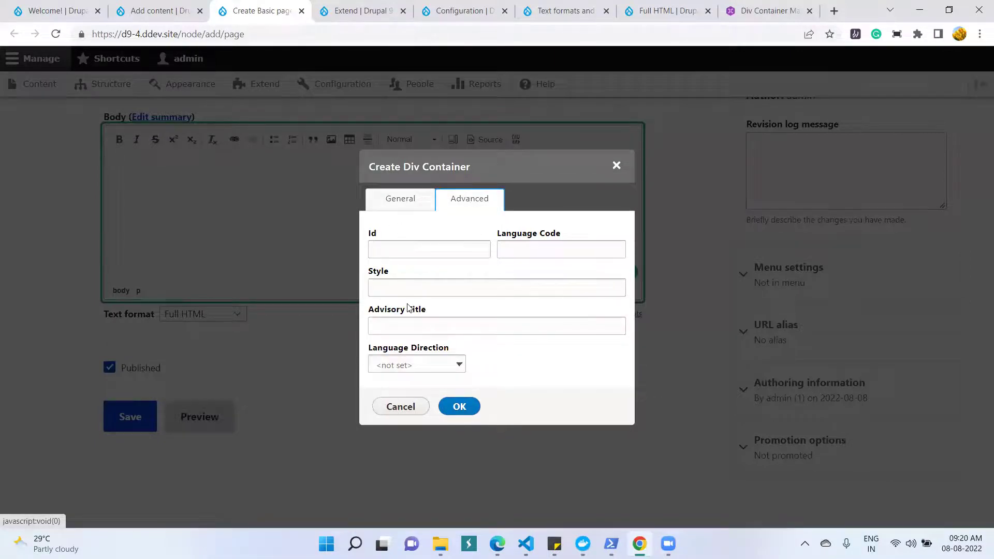
click(390, 243)
text(test)
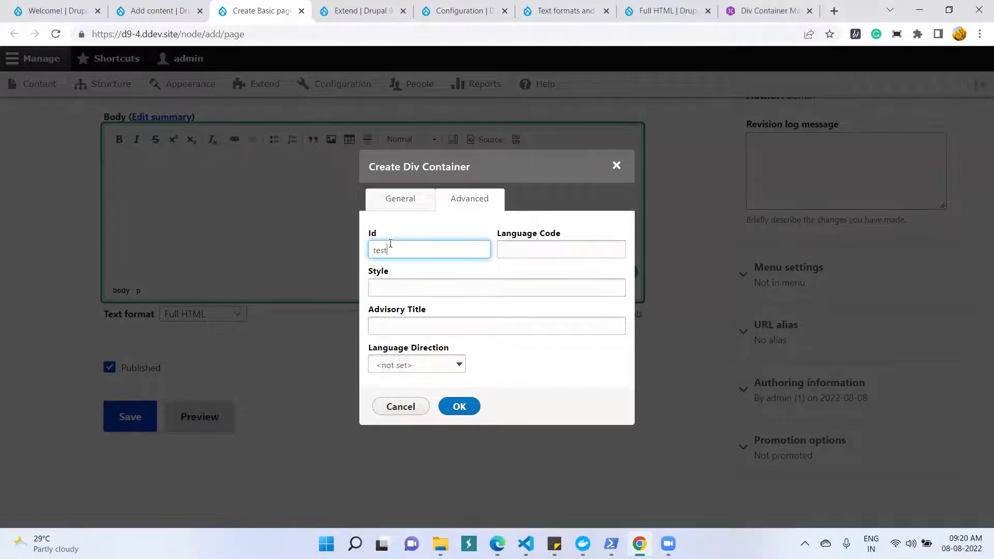
click(459, 406)
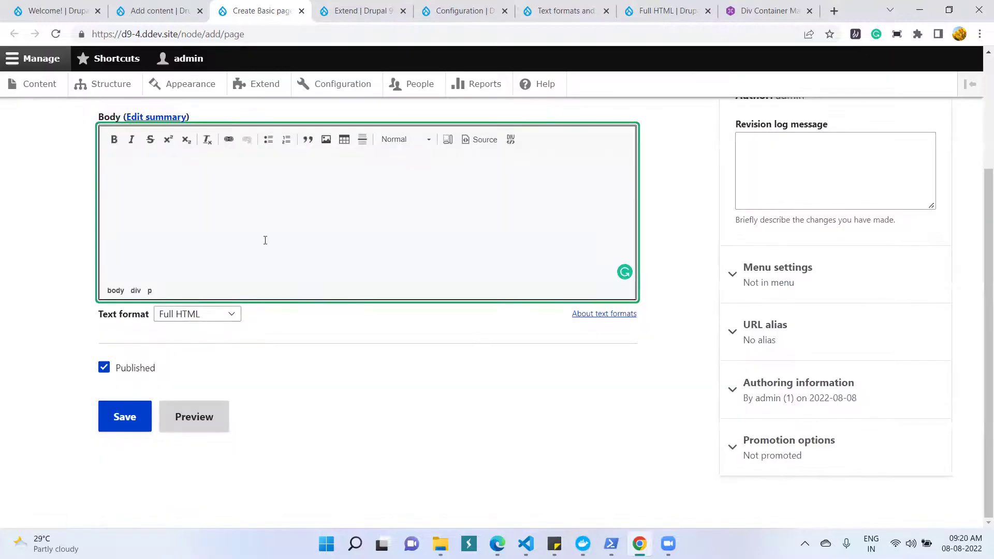
- Show the body's HTML source and delete all of its code
click(468, 141)
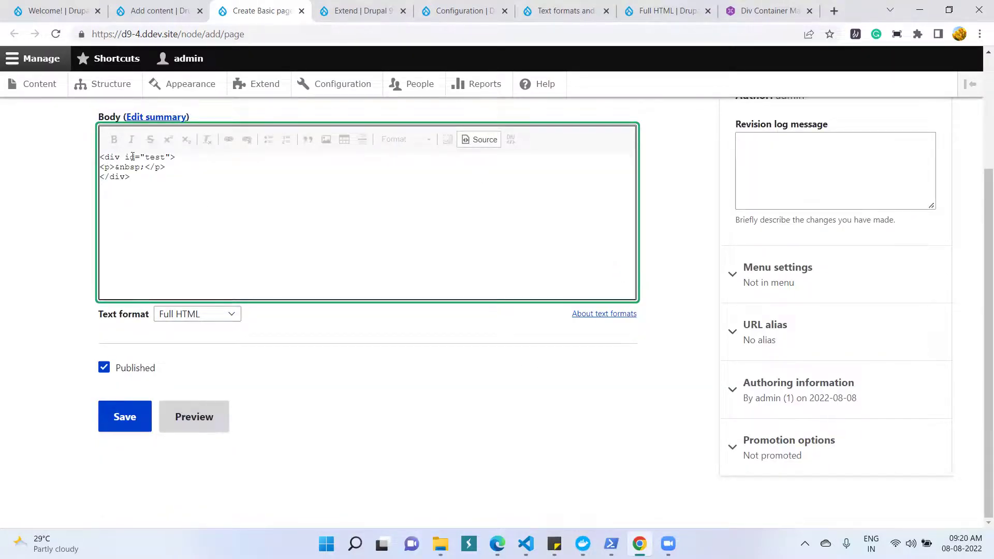
key(ctrl+a)
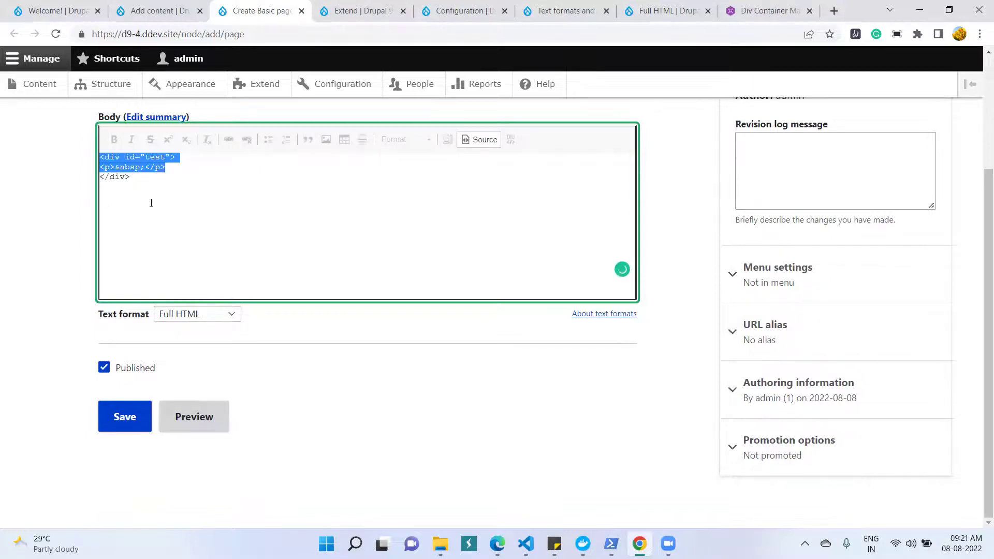
scroll(366, 235, up, 1)
key(Delete)
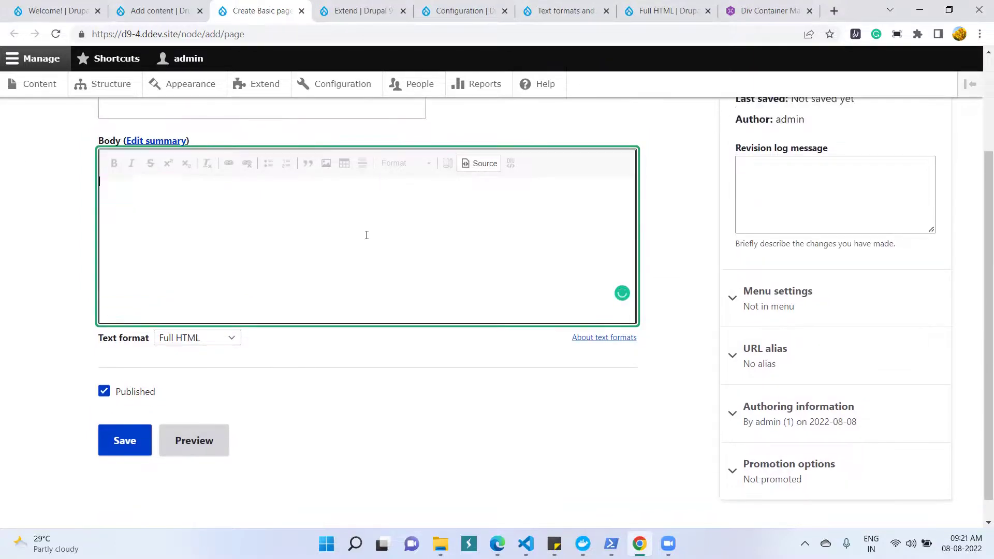